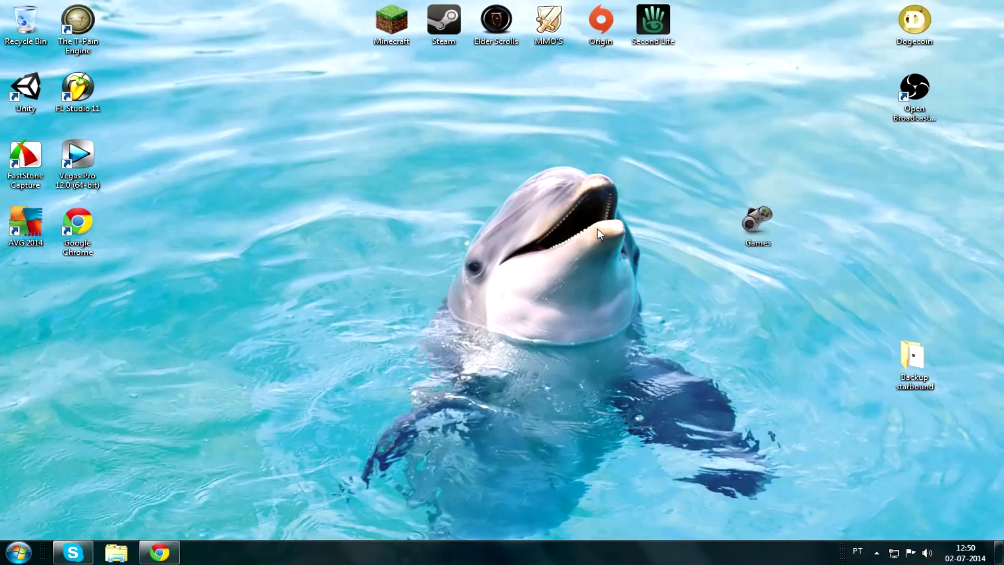
Step: Switch to Chrome and look through the BiblioCraft thread on the Minecraft Forum, from its screenshots up to the opening post
click(157, 551)
click(115, 7)
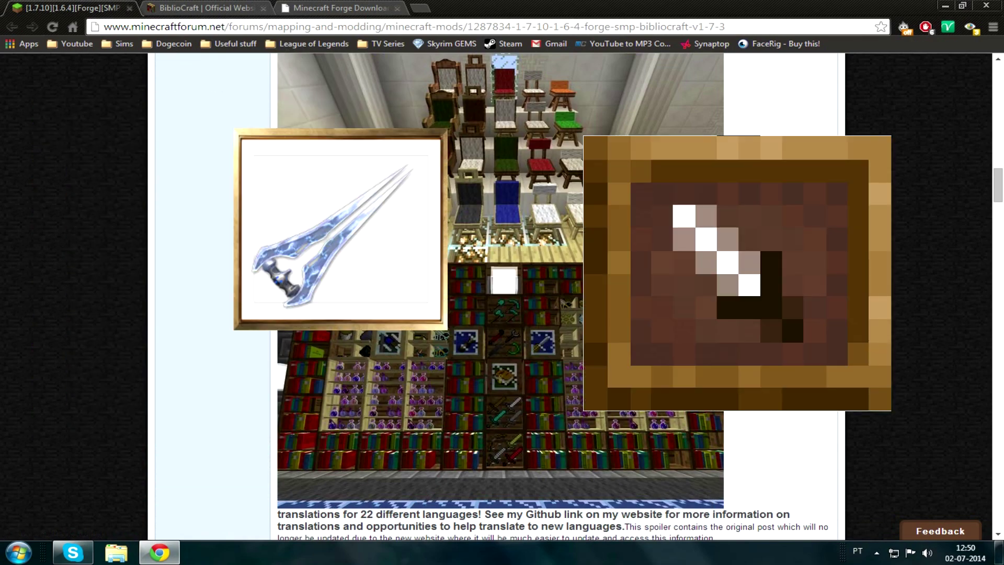
scroll(770, 242, up, 4)
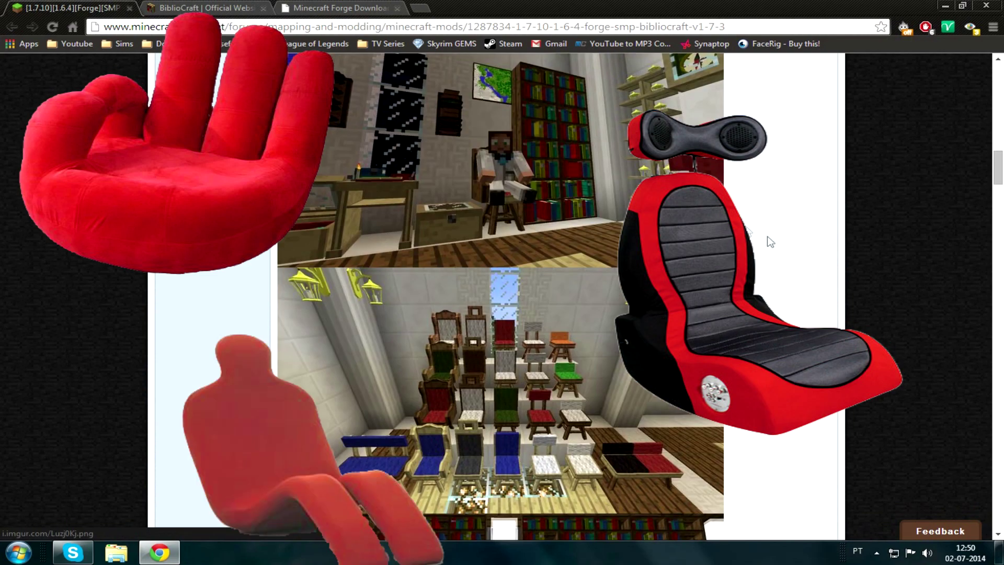
scroll(770, 241, up, 3)
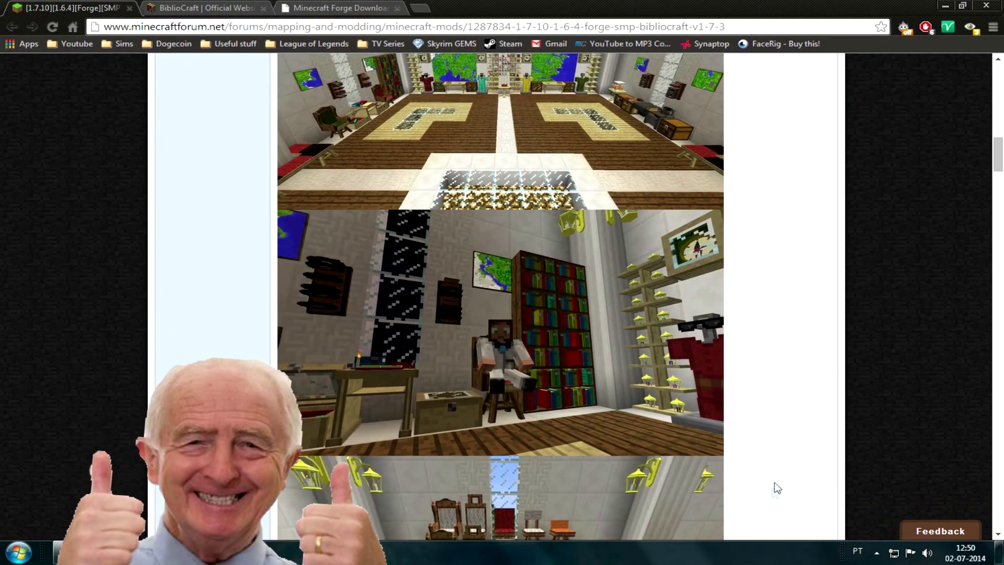
scroll(772, 485, up, 3)
scroll(751, 430, up, 12)
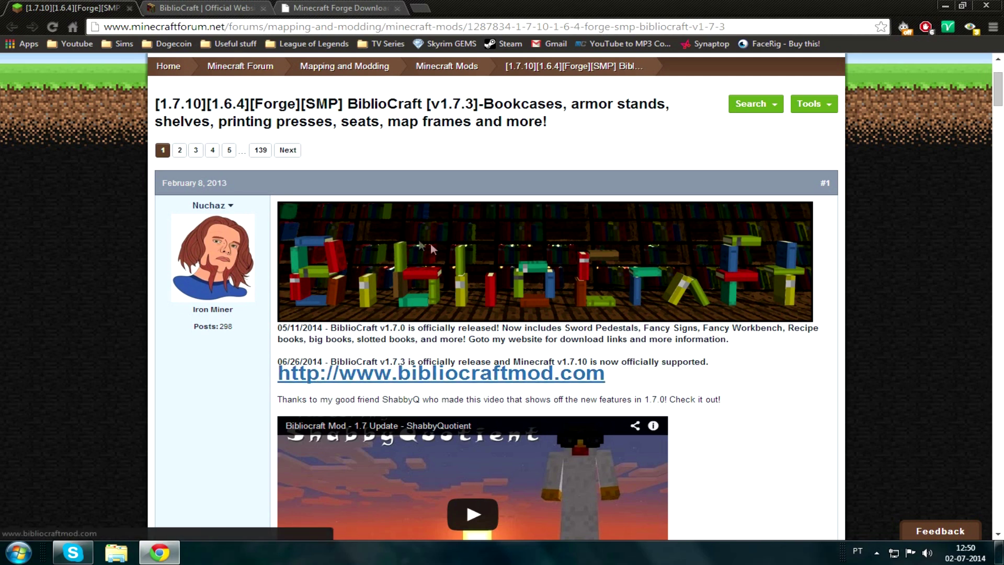
Step: Download Bibliocraft v1.7.3 for Minecraft 1.7.10 from the downloads page of the BiblioCraft website
click(178, 7)
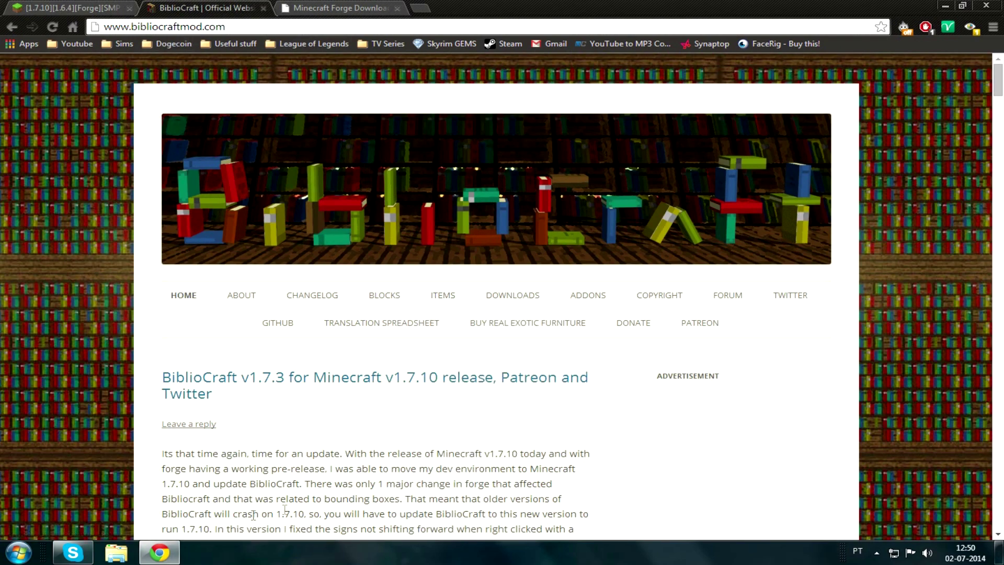
mouse_move(533, 287)
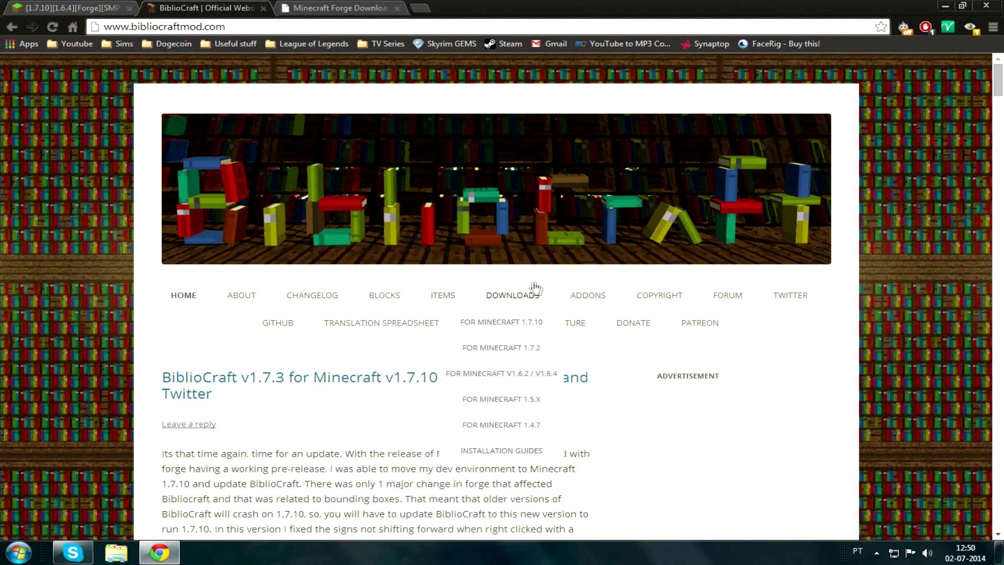
click(502, 323)
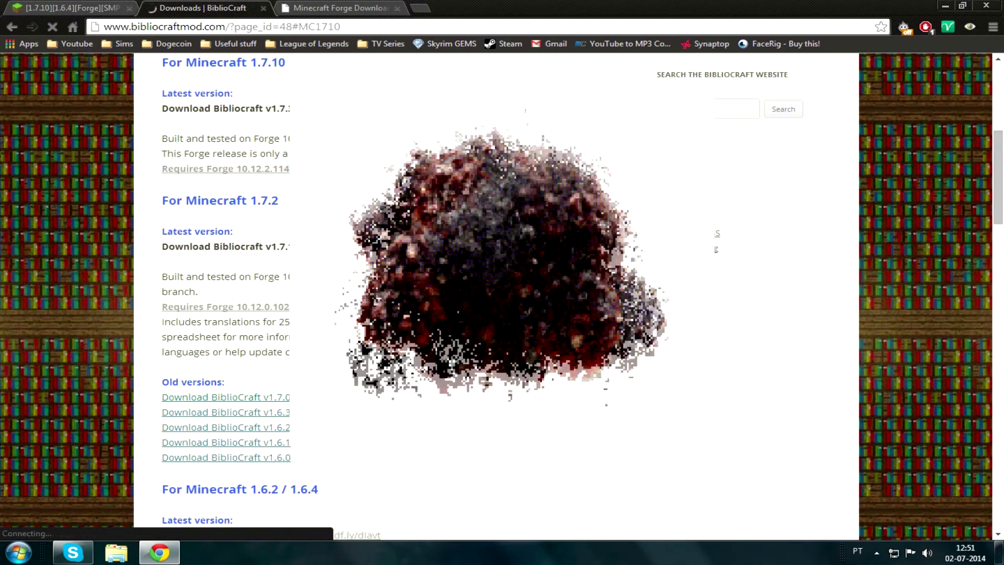
scroll(501, 316, up, 3)
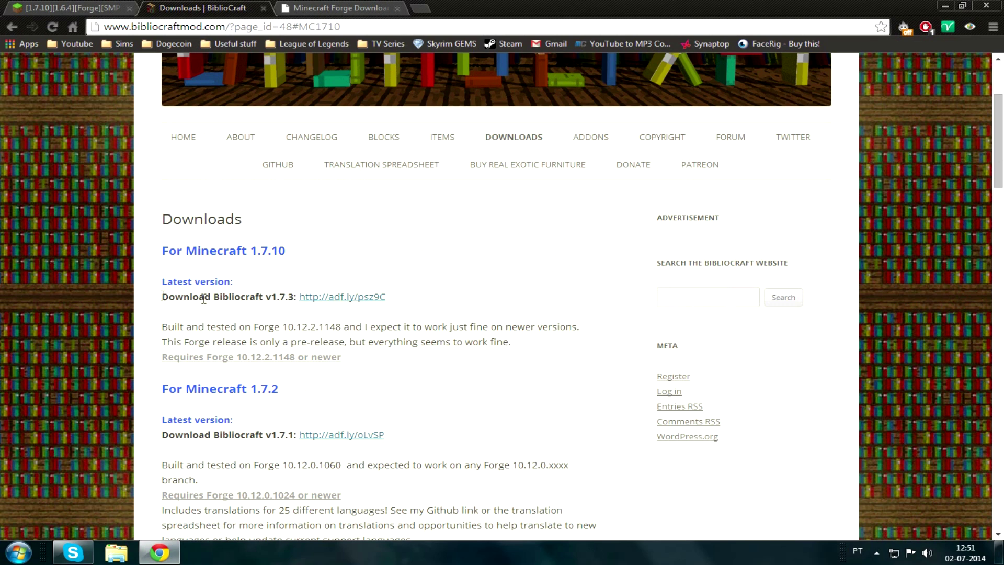
drag(203, 298, 376, 310)
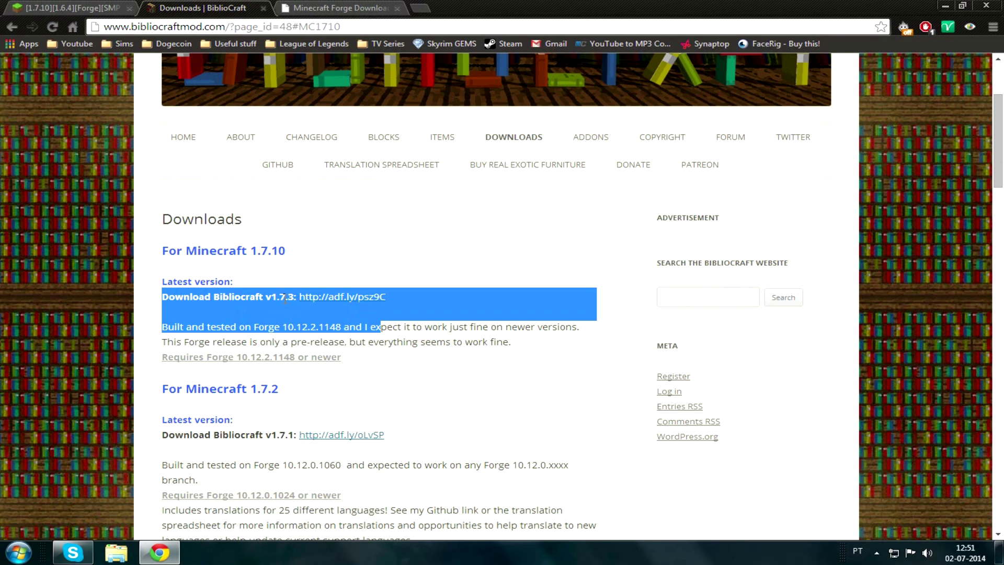
click(225, 335)
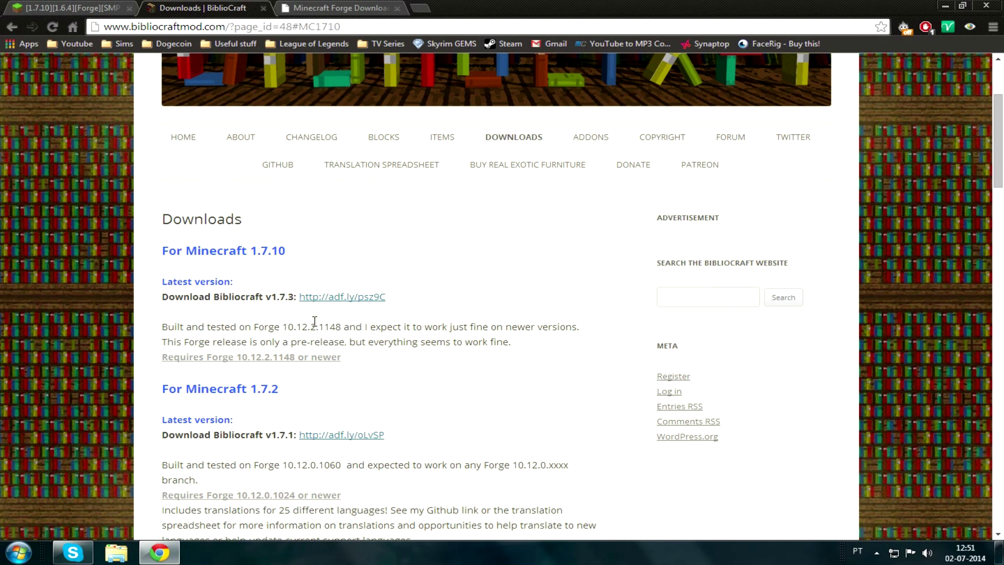
click(320, 298)
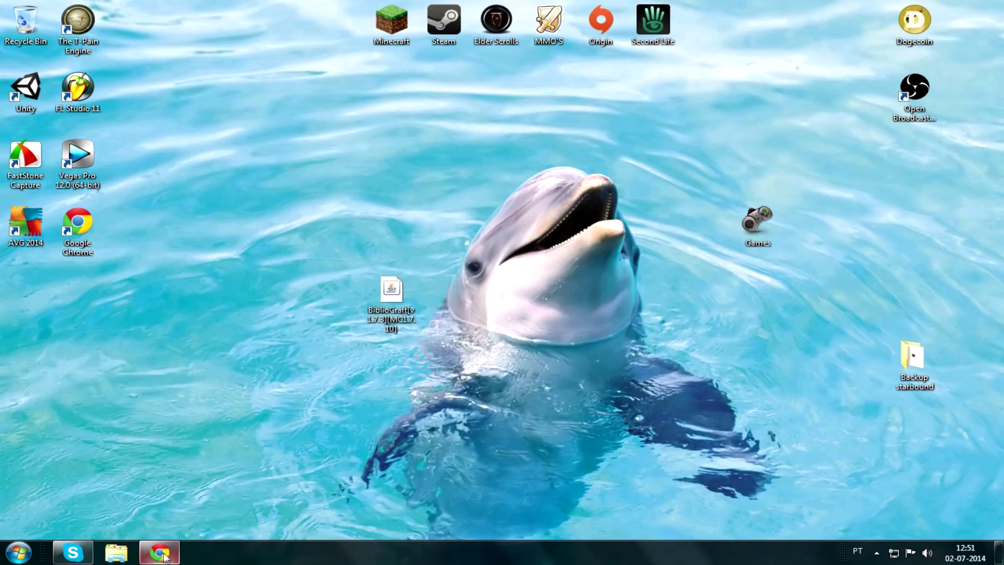
Step: Return to Chrome and download the Minecraft Forge 1.7.10-10.13.0.1160 installer to the desktop
click(160, 552)
click(439, 8)
drag(439, 8, 303, 8)
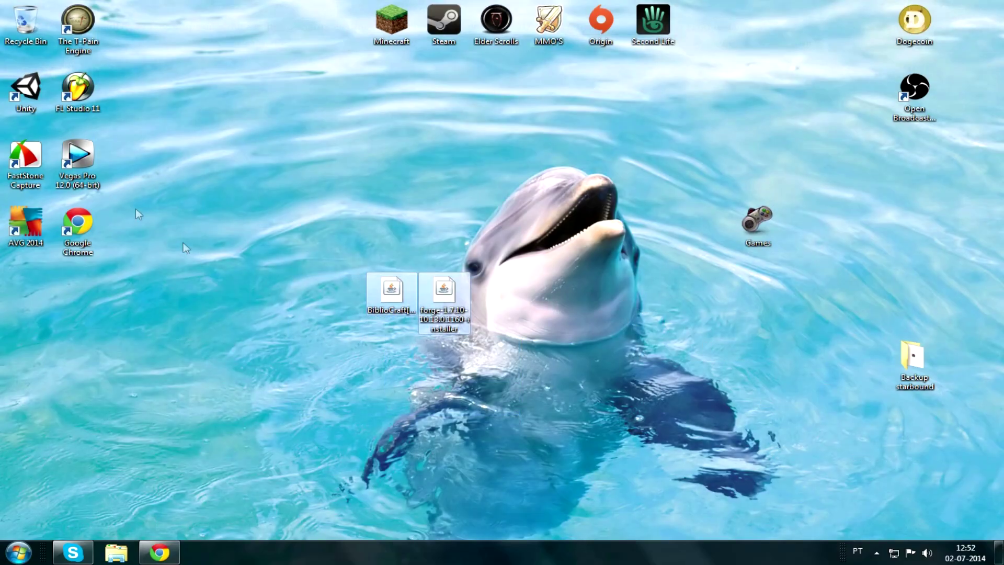
click(222, 225)
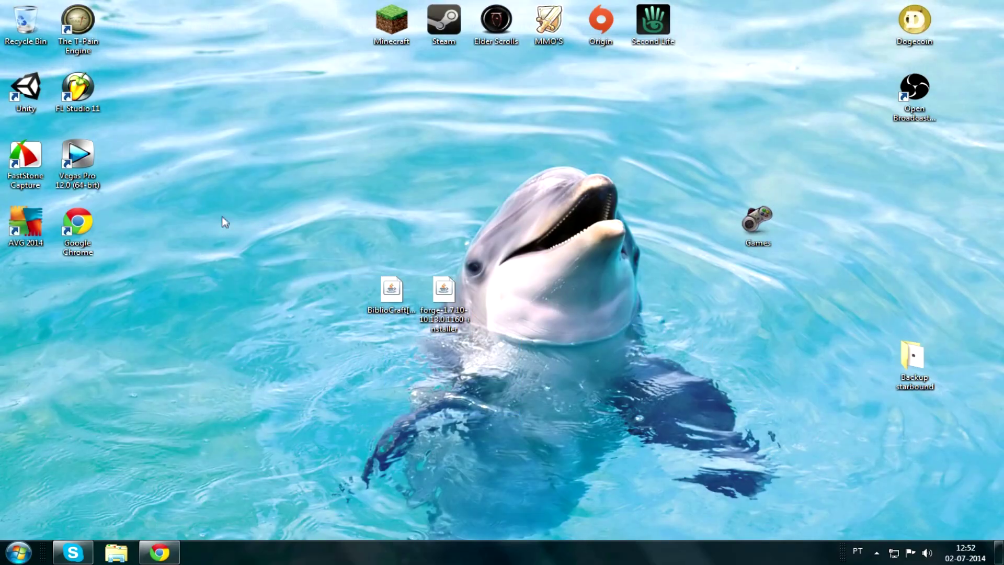
Step: Start the Minecraft launcher from the desktop's Minecraft folder and close the folder window
double_click(391, 23)
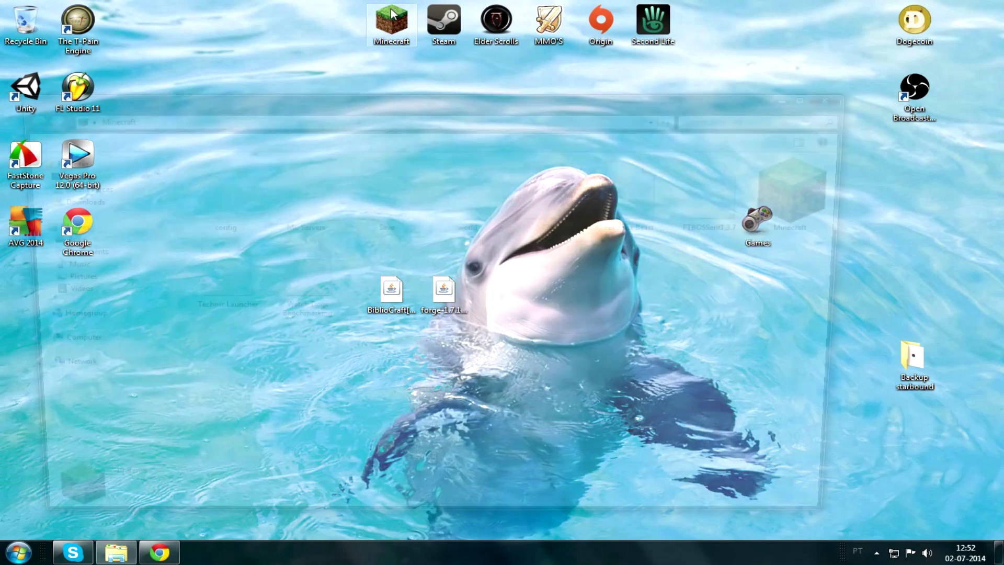
click(810, 192)
click(845, 94)
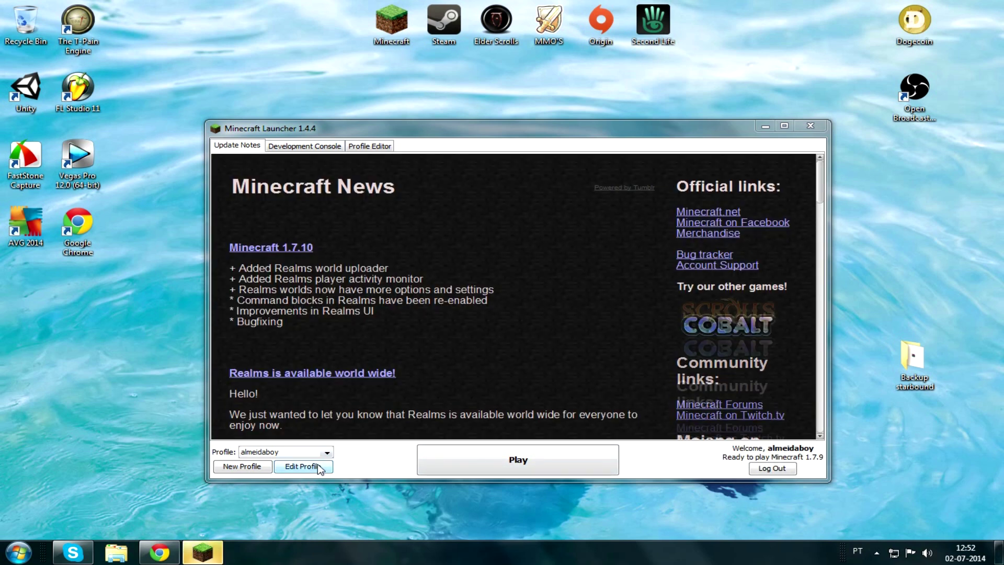
Step: Set the launcher profile to use release 1.7.10 and run the game once, closing it while it loads
click(285, 466)
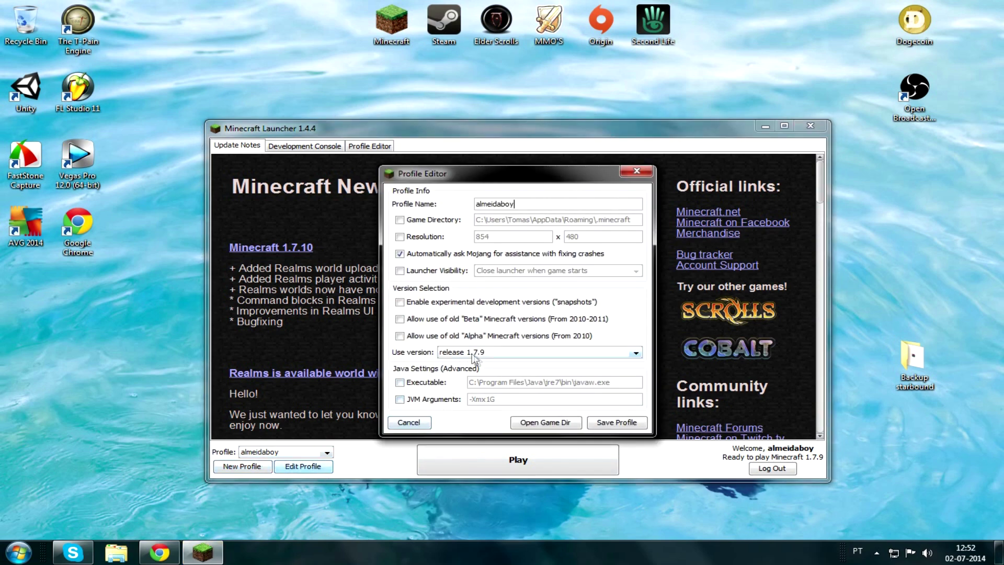
click(480, 353)
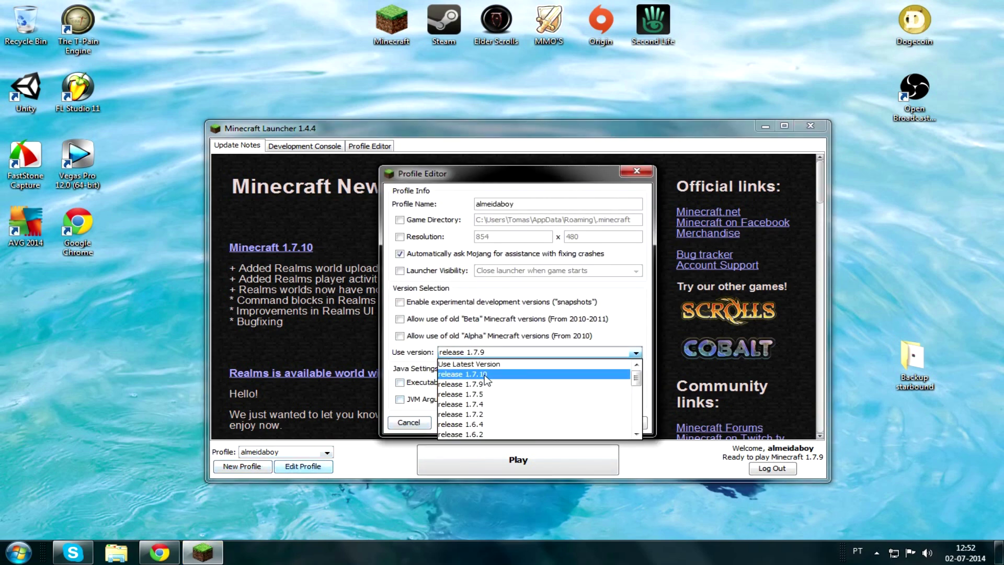
click(485, 374)
click(498, 352)
click(495, 356)
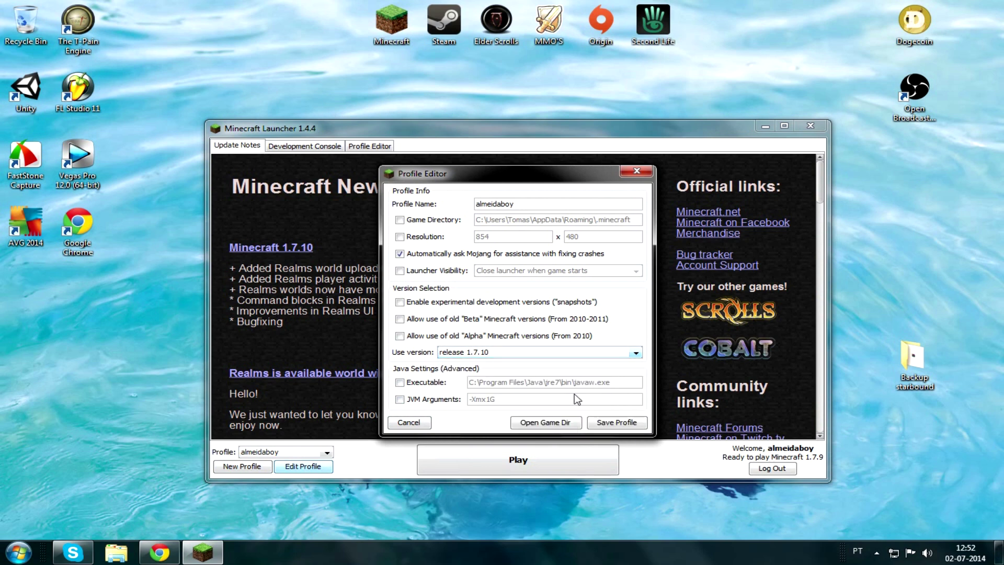
click(620, 422)
click(496, 472)
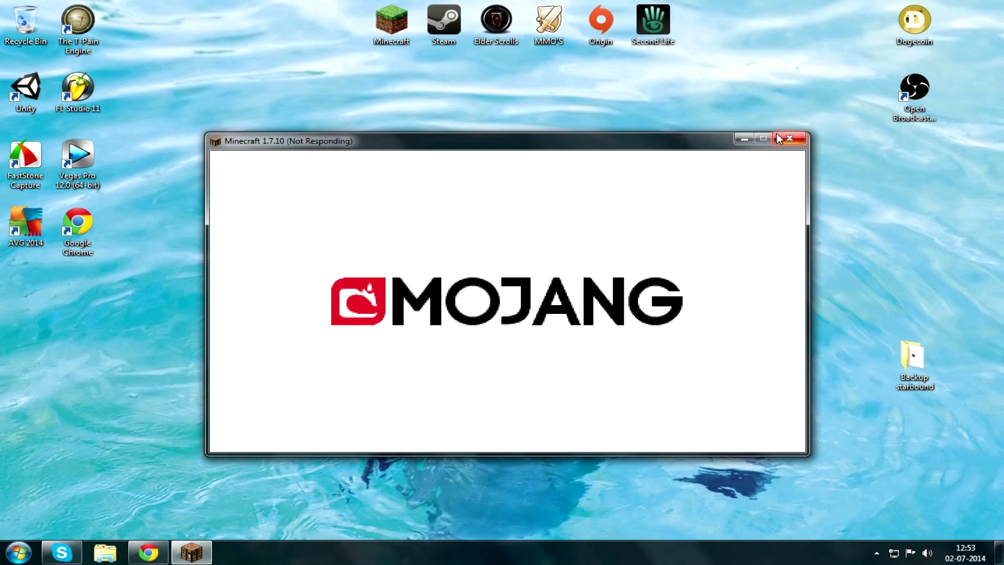
click(787, 140)
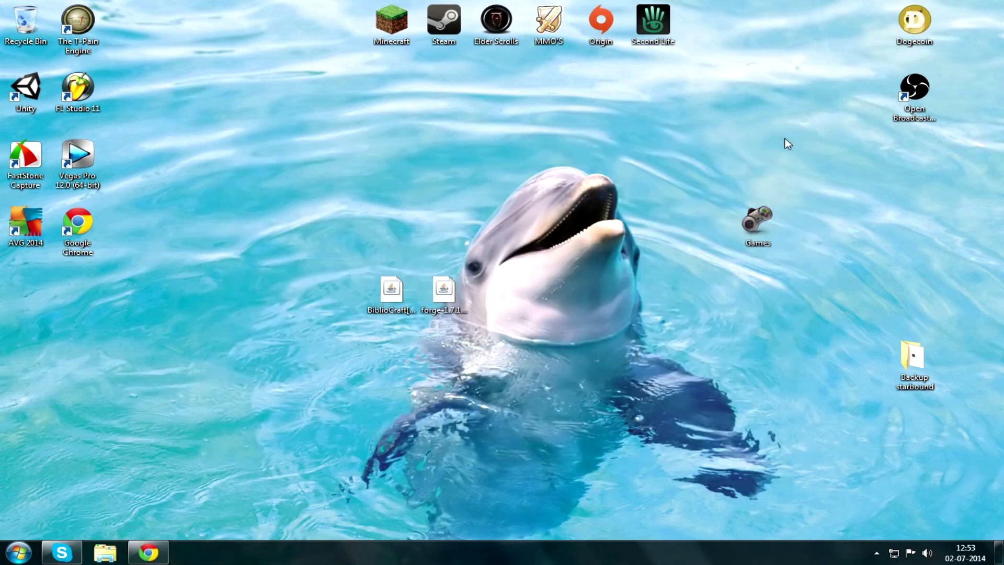
Step: Run the Forge installer from the desktop and install the client into the default .minecraft folder
double_click(443, 290)
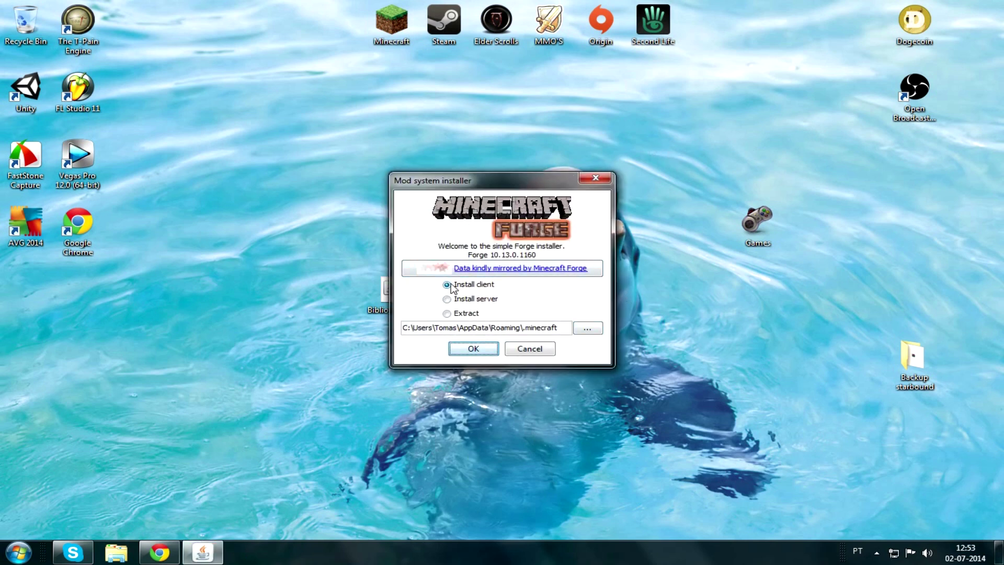
drag(567, 328, 523, 329)
click(449, 350)
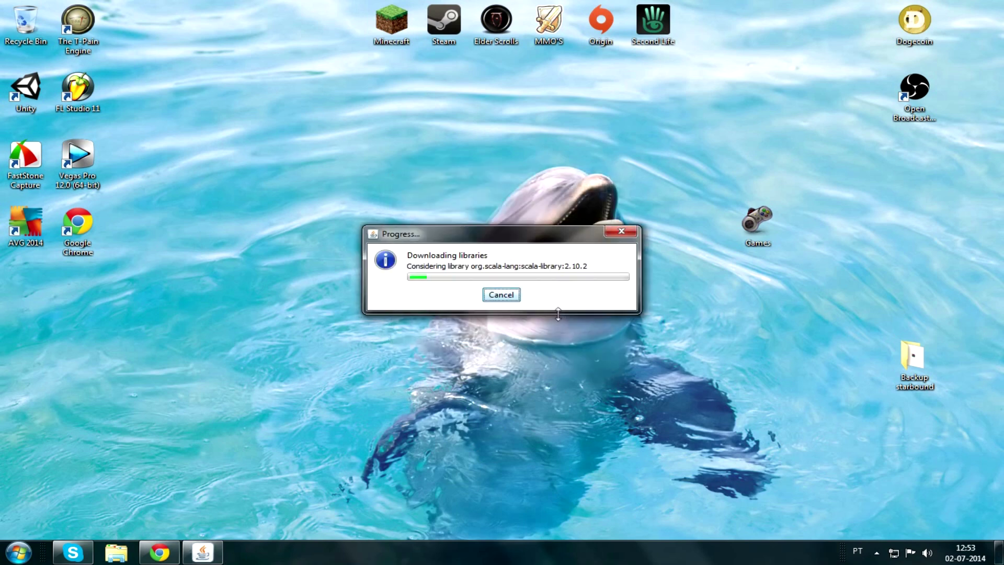
drag(481, 226, 795, 238)
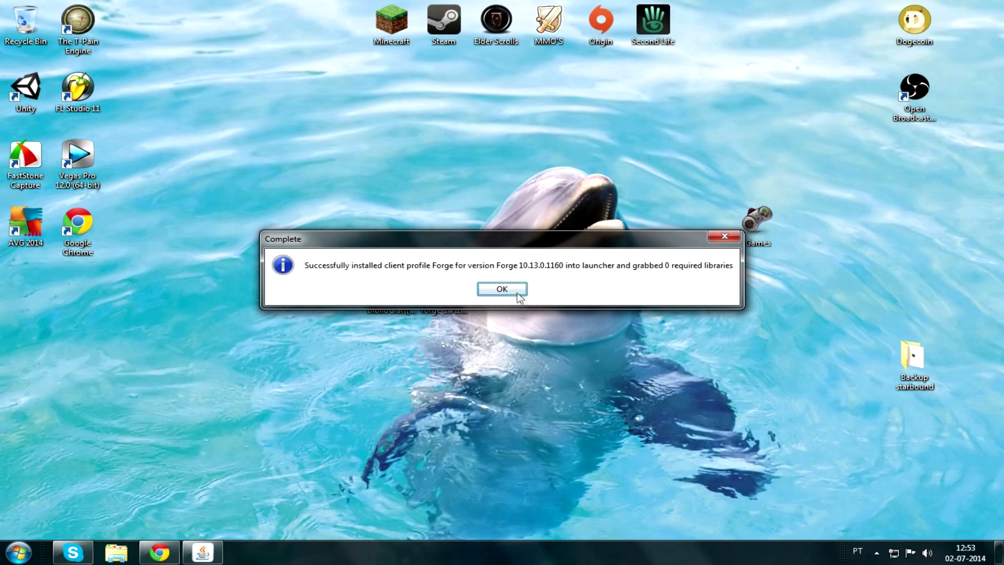
click(517, 293)
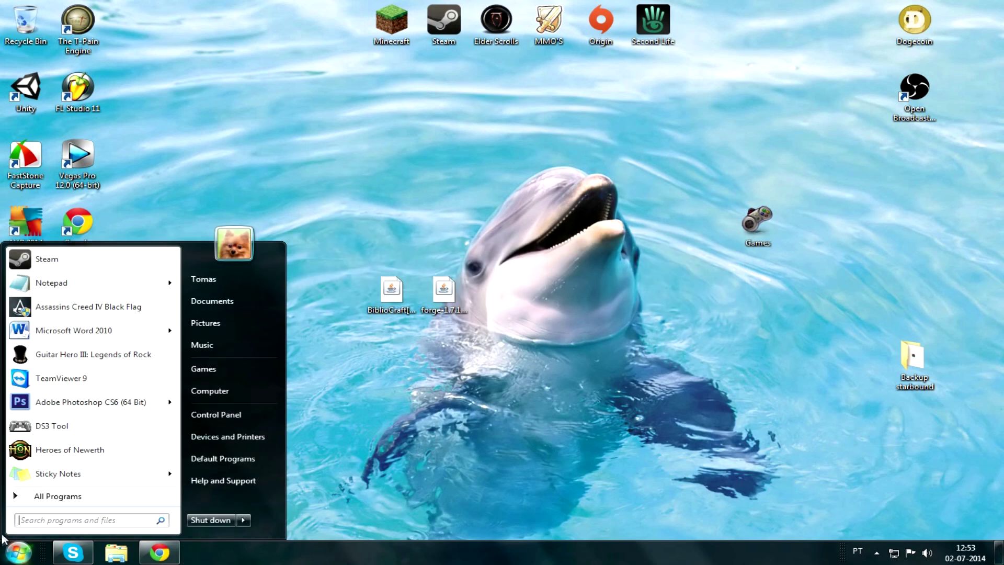
Step: Open the Roaming folder through %appdata% and go to the mods folder inside .minecraft
text(%)
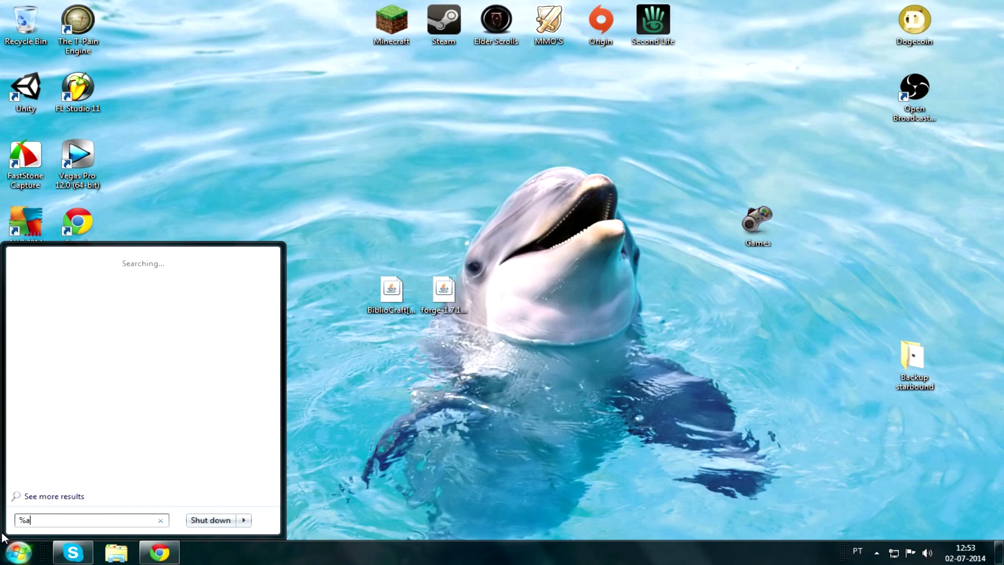
text(app)
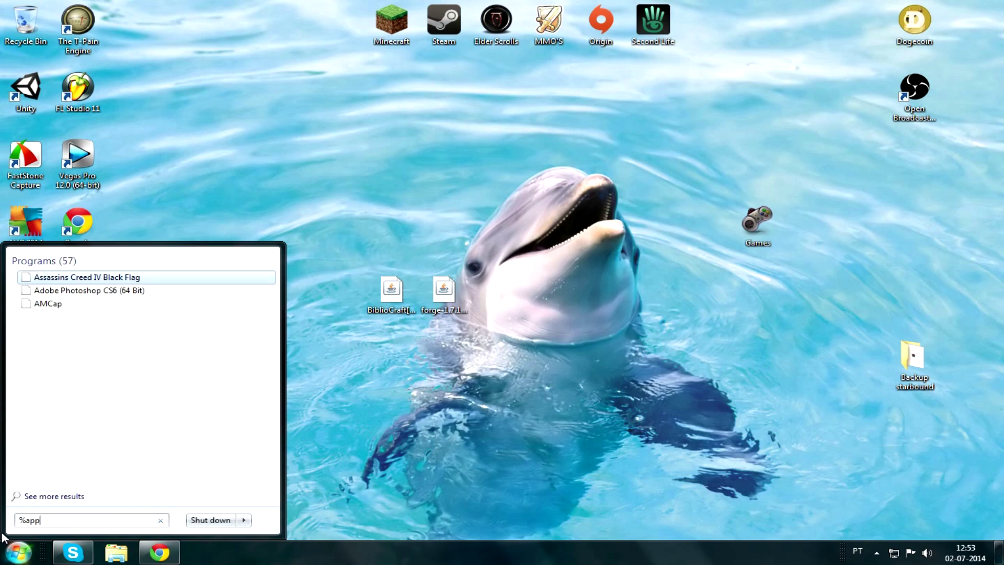
text(data%)
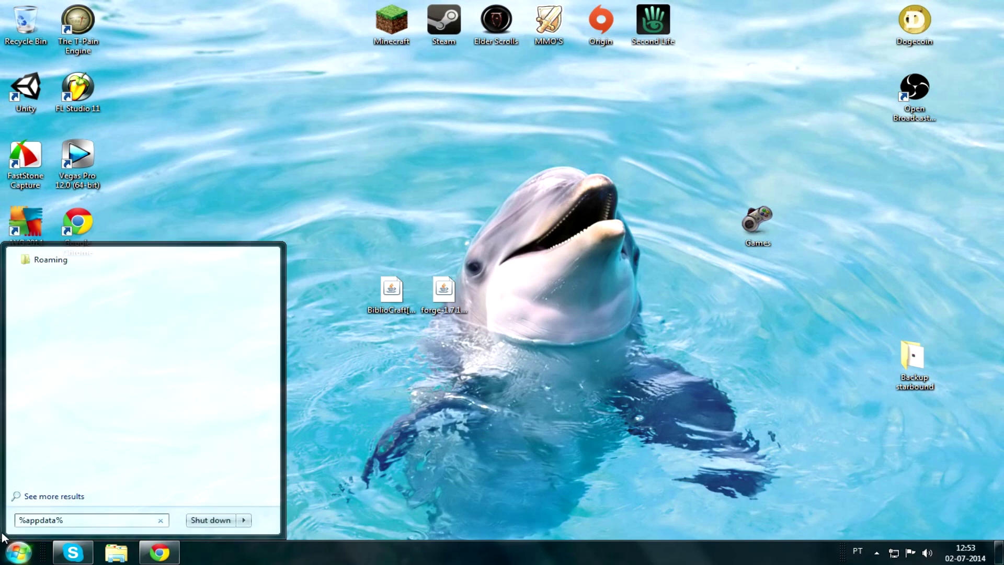
key(Return)
double_click(205, 187)
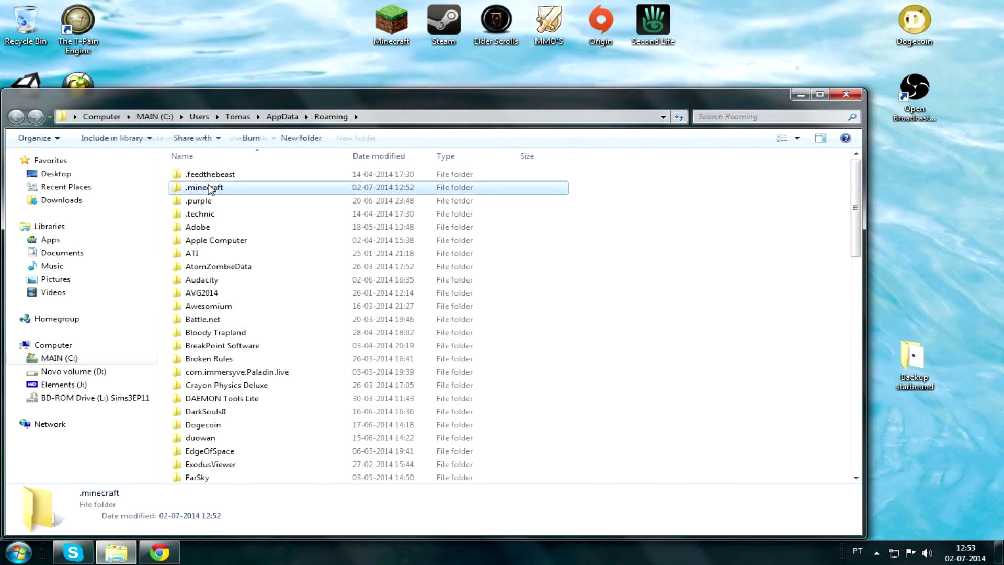
double_click(195, 254)
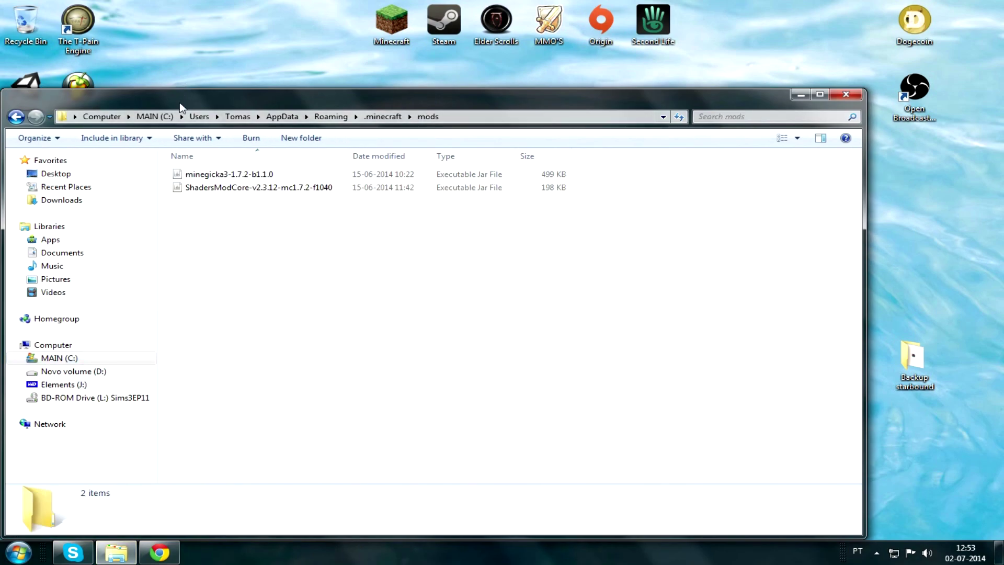
Step: Move the BiblioCraft[v1.7.3][MC1.7.10] file from the desktop into the mods folder and delete the two old mod files there
drag(183, 101, 728, 130)
drag(391, 290, 777, 214)
key(Delete)
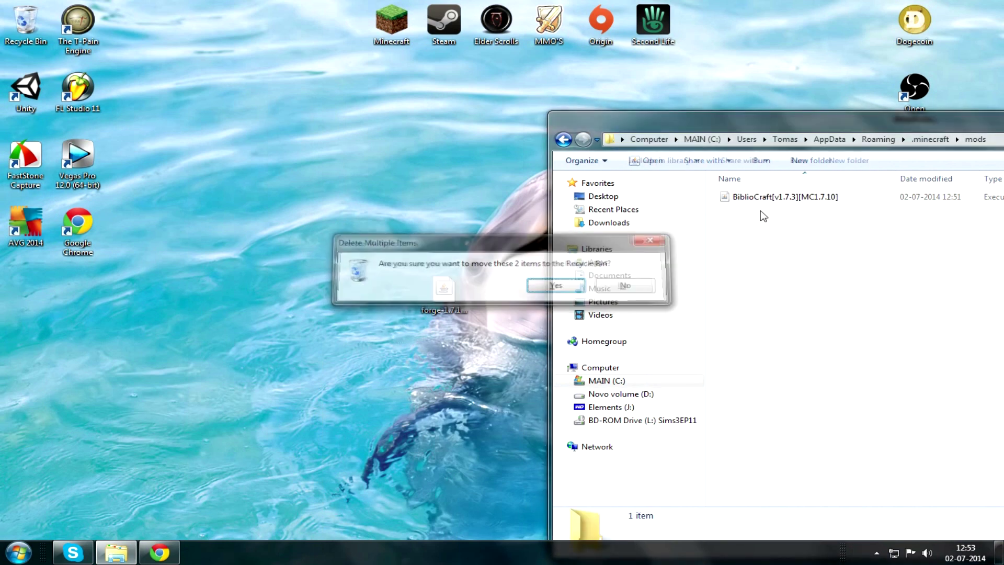
click(914, 89)
click(683, 117)
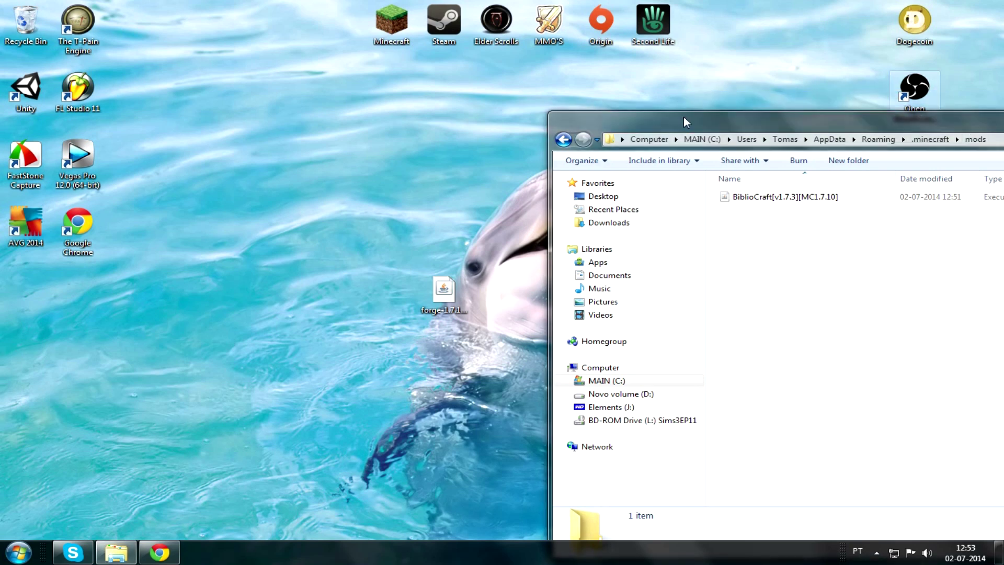
Step: Check the location and contents of the mods folder within .minecraft, and close the window
drag(682, 117, 285, 81)
click(528, 99)
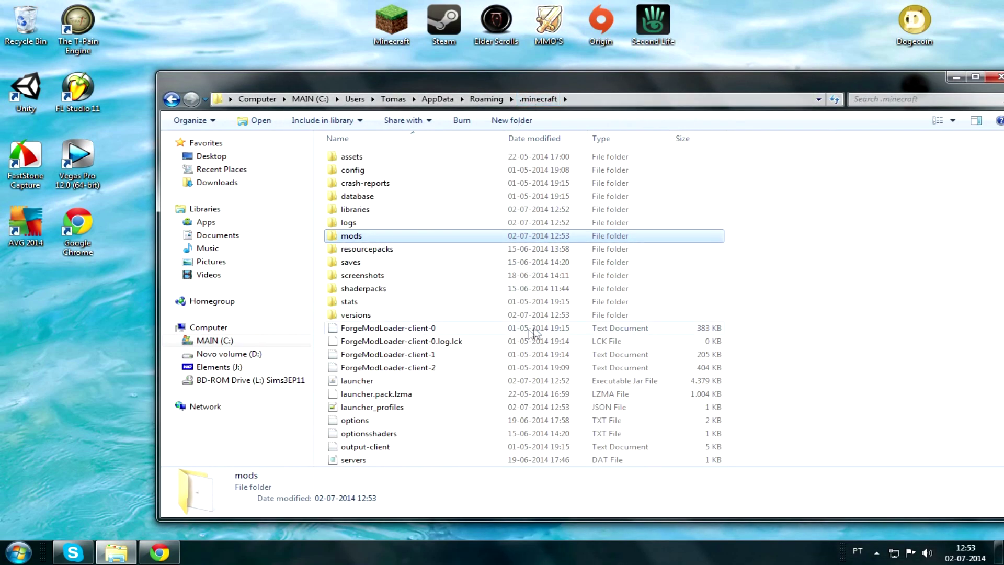
double_click(443, 238)
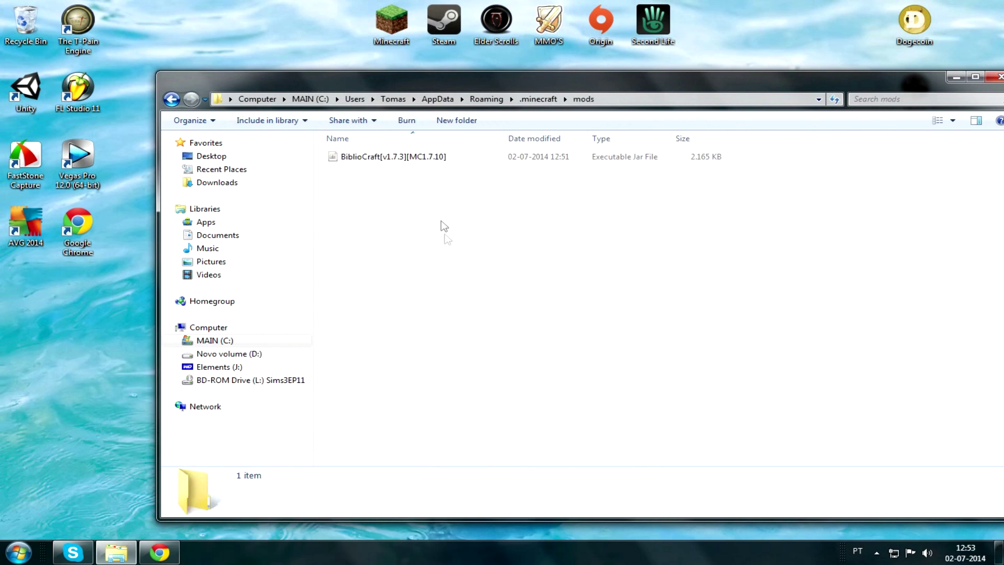
drag(538, 90, 481, 89)
click(487, 102)
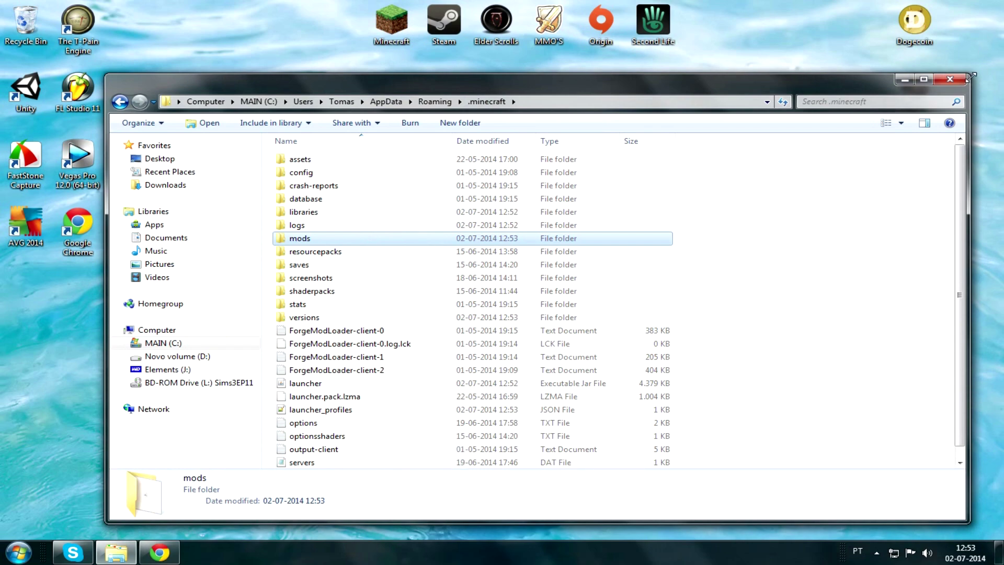
click(949, 79)
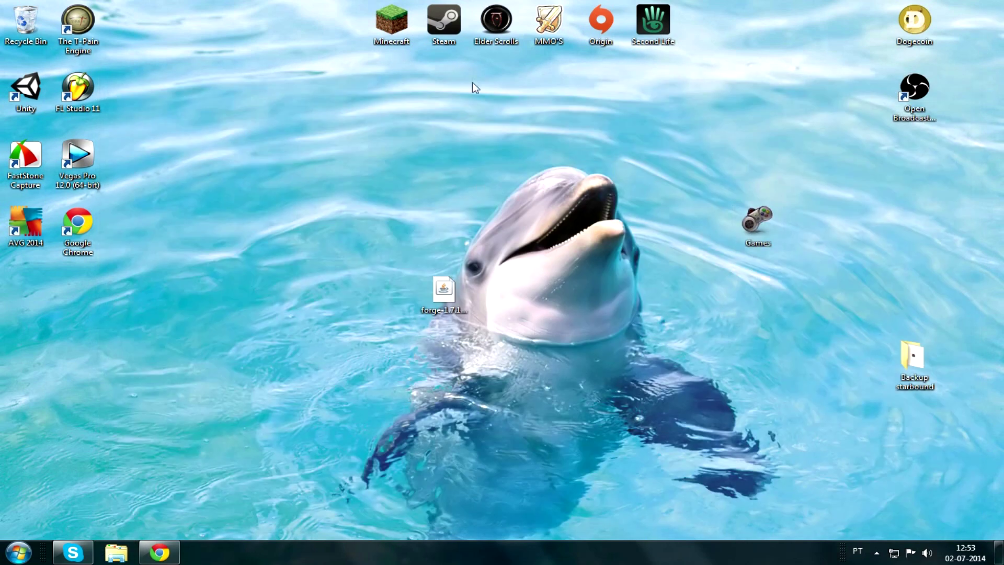
Step: Start the Minecraft launcher from the Minecraft folder on the desktop and close the folder window
double_click(381, 32)
click(925, 166)
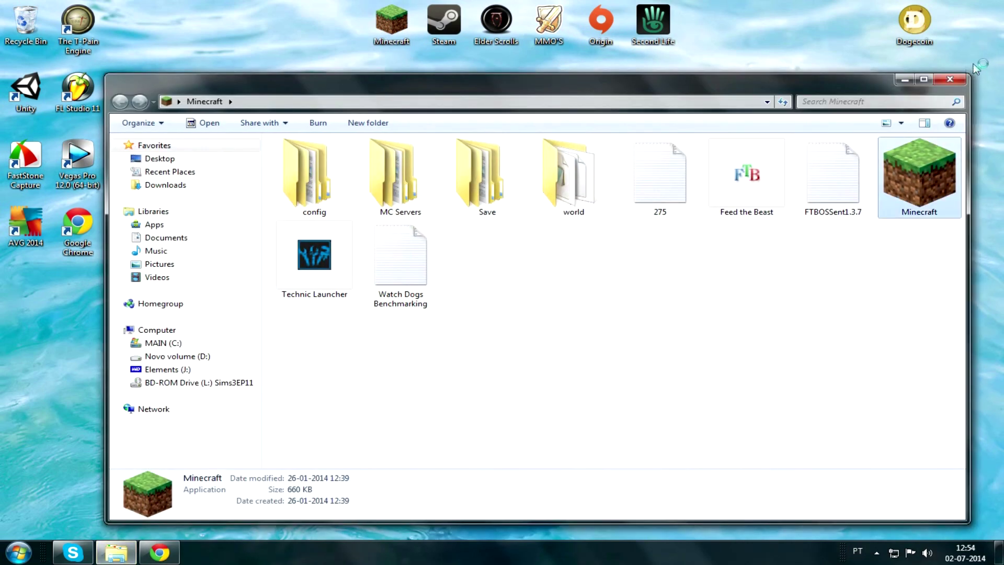
click(950, 79)
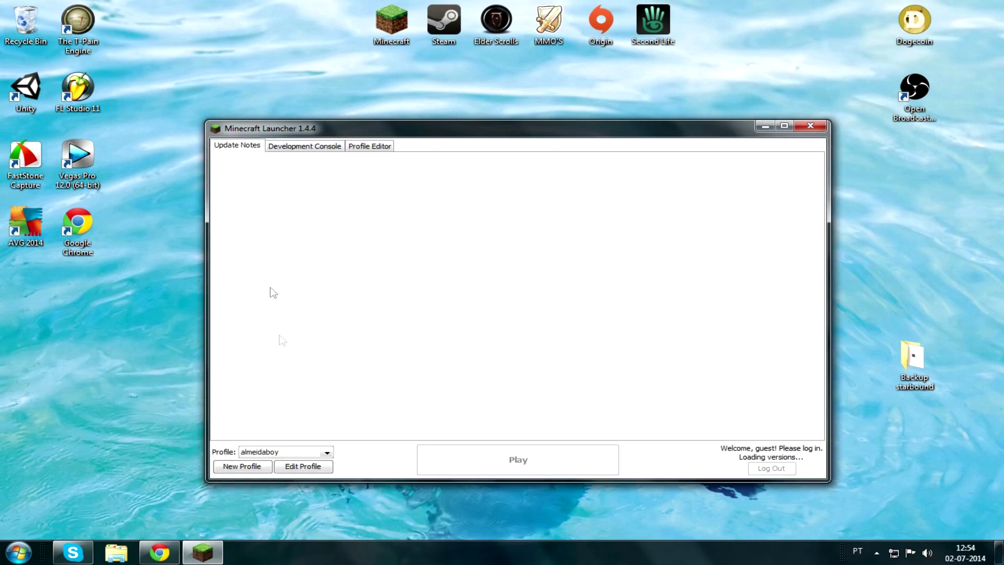
Step: Switch the launcher to the Forge profile and continue with the existing logged-in account
click(304, 452)
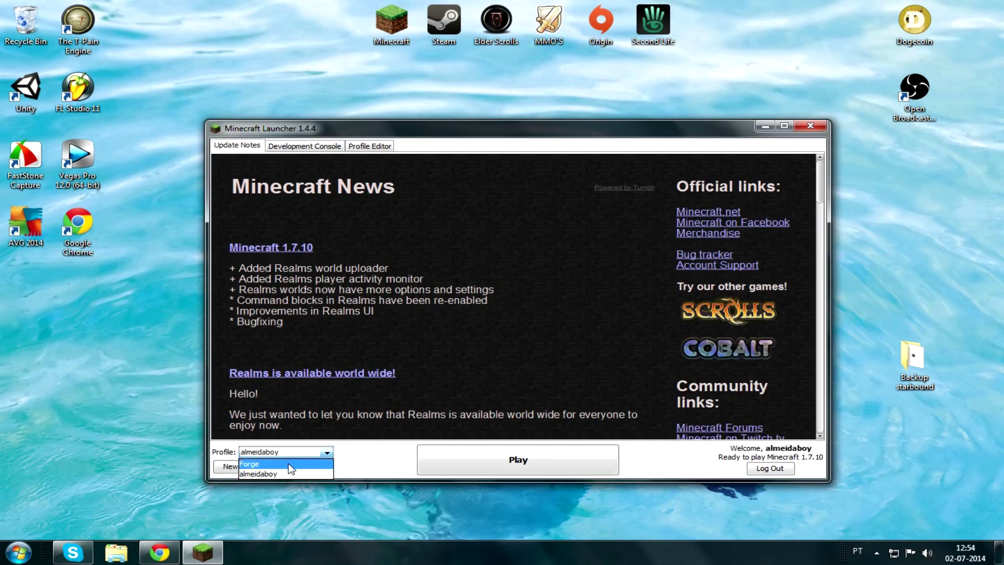
click(289, 464)
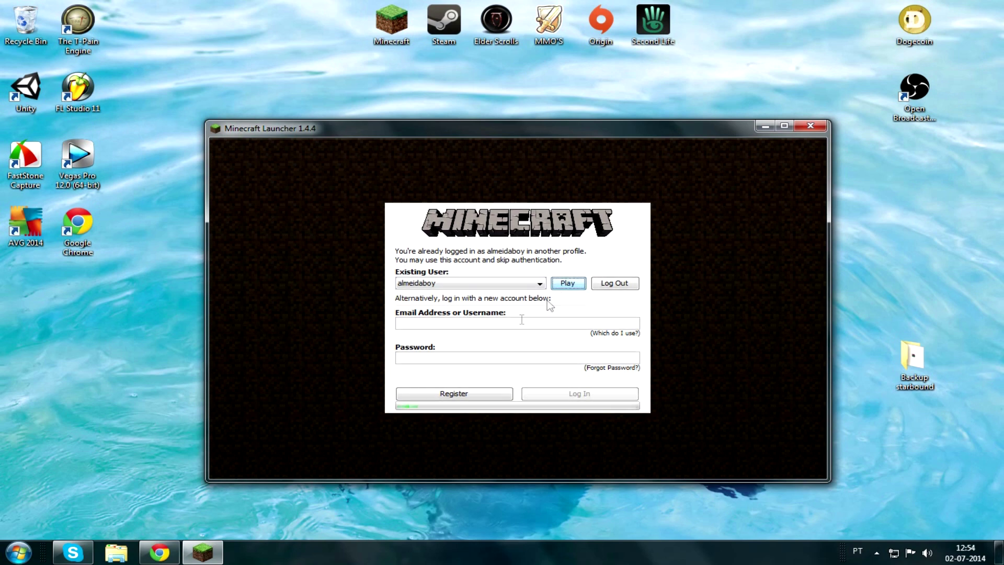
click(568, 286)
Step: Check that the Forge profile uses version release 1.7.10-Forge10.13.0.1160 and save the profile
click(303, 466)
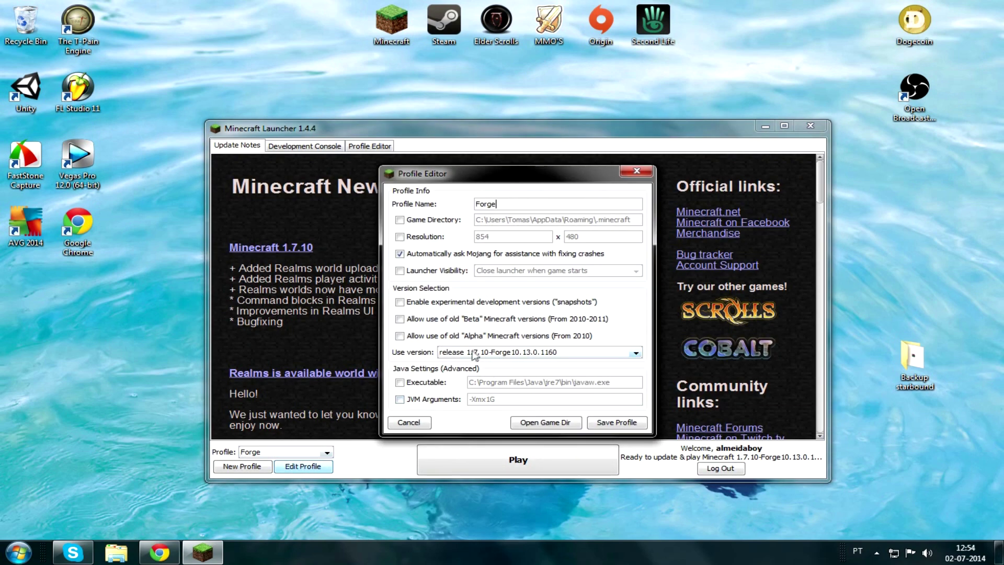
click(473, 353)
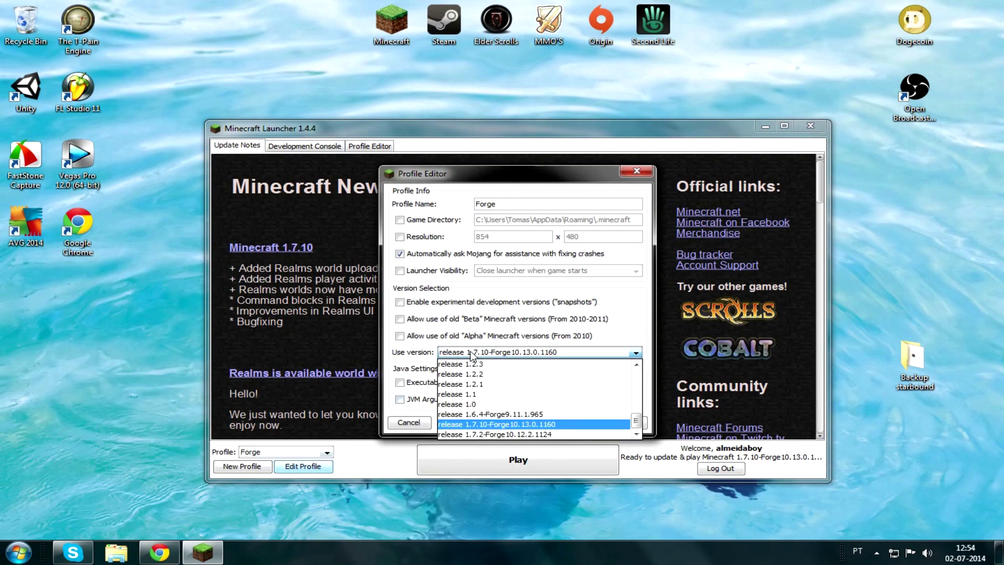
click(473, 353)
click(475, 353)
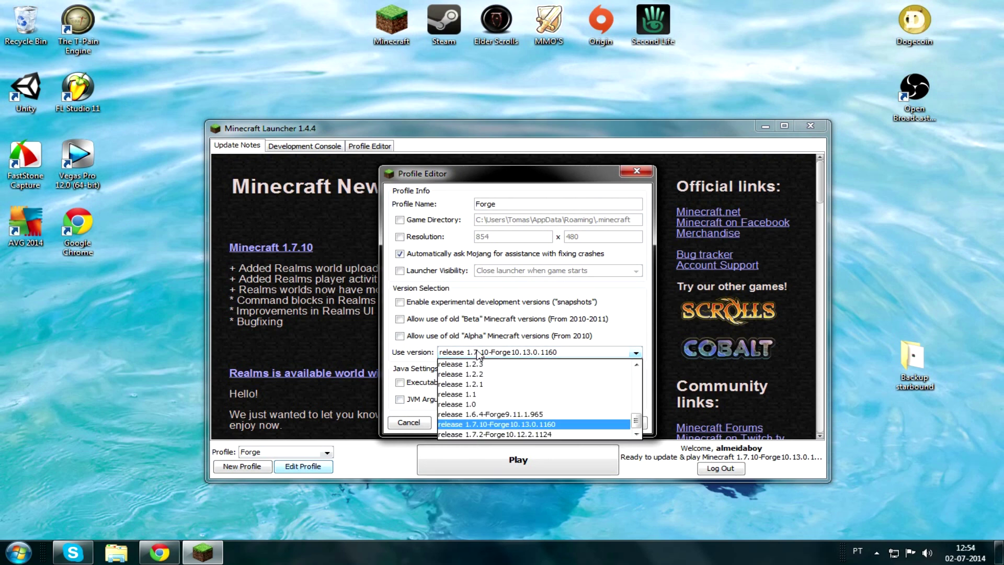
click(477, 354)
click(495, 354)
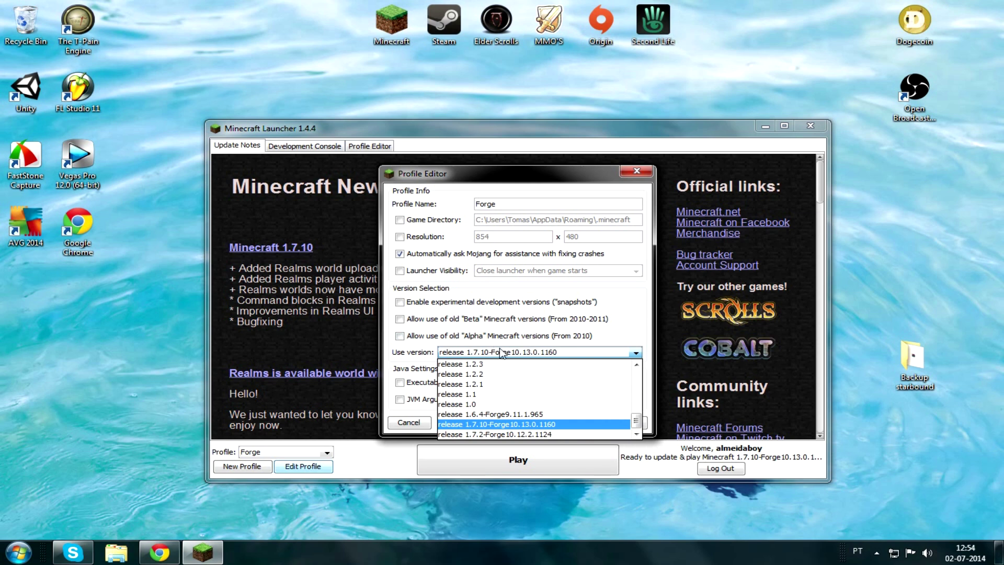
click(502, 354)
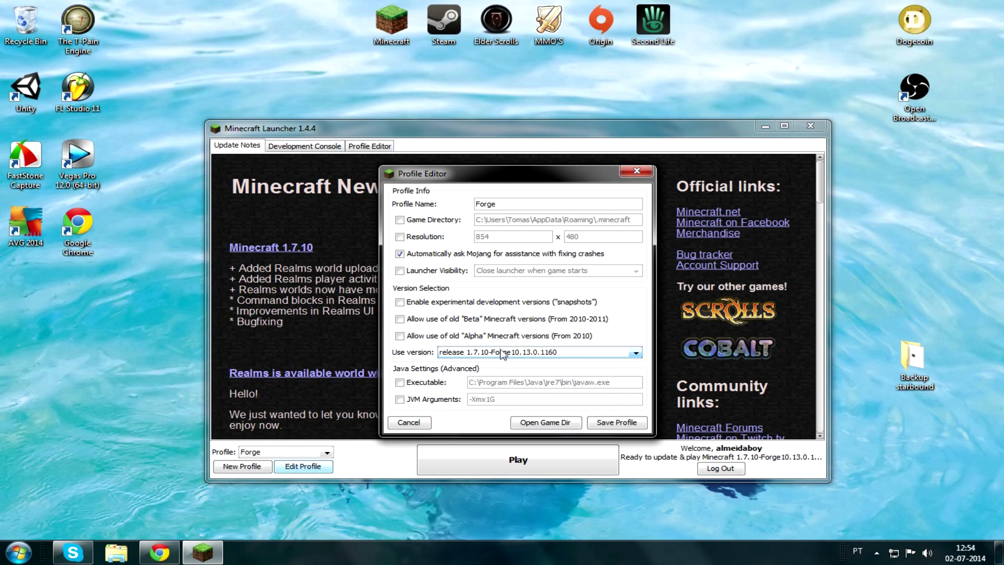
click(613, 422)
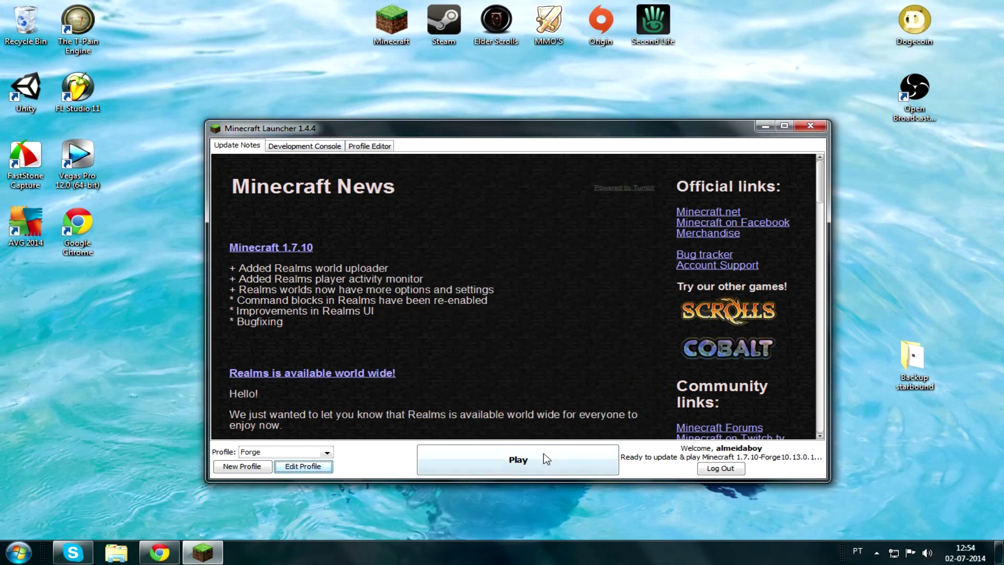
Step: Launch the game with the Forge profile, view the BiblioCraft entry in the mod list, and return to the main menu
click(536, 459)
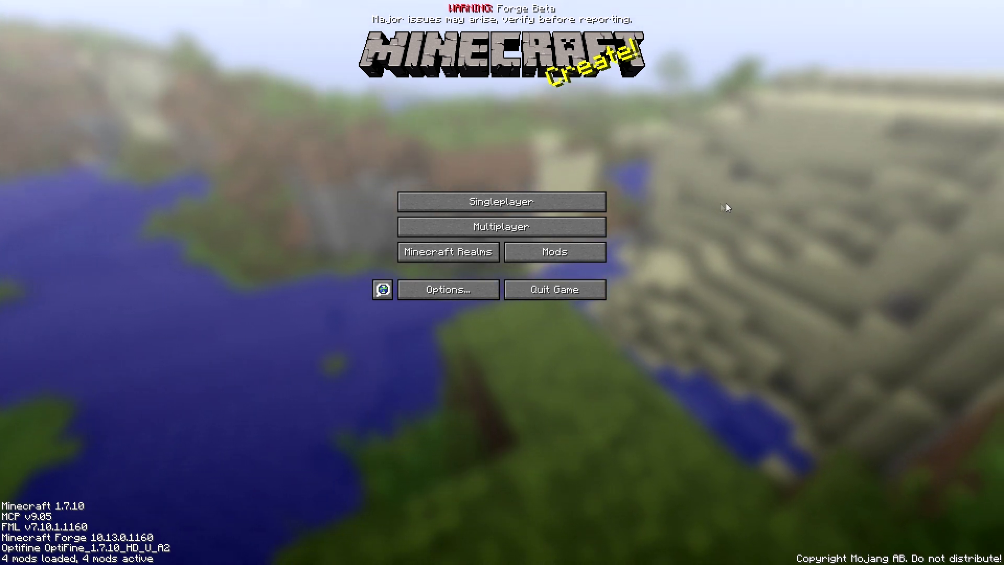
click(559, 249)
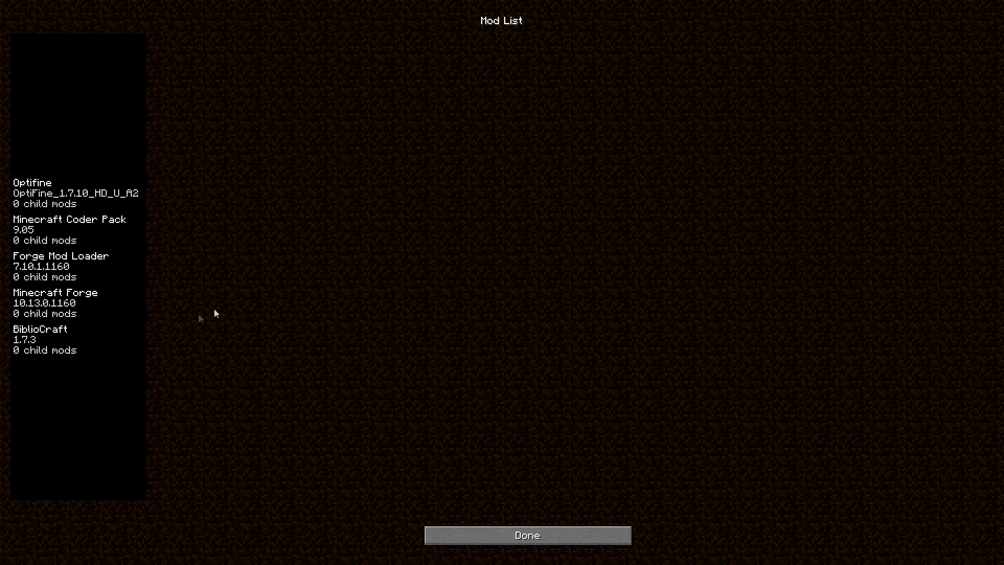
click(96, 338)
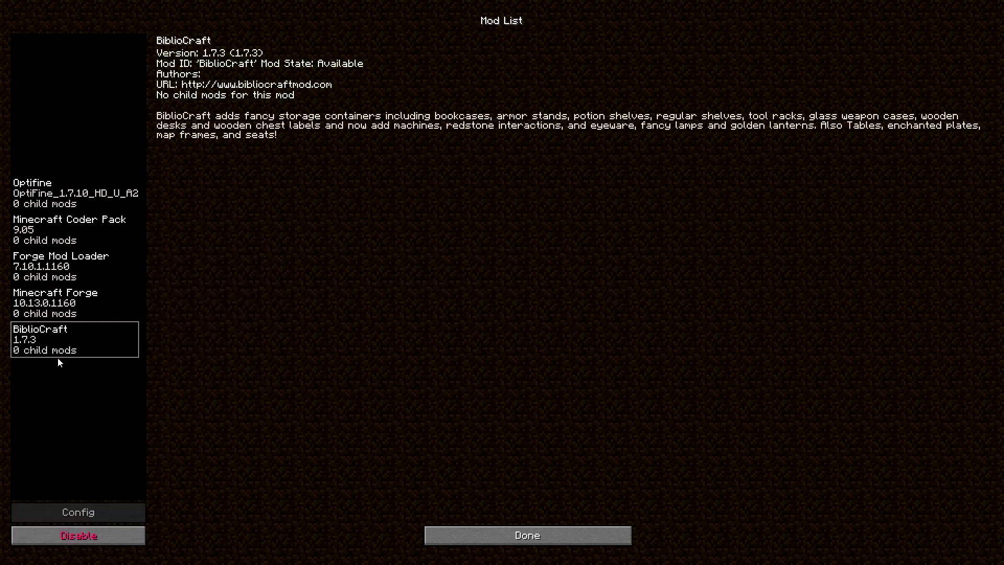
click(527, 535)
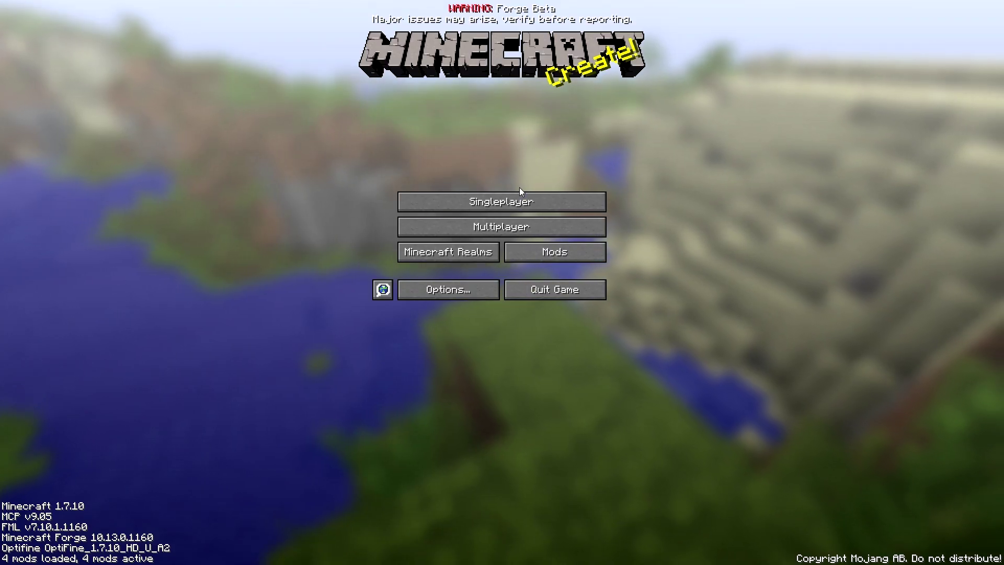
Step: Open a saved singleplayer world and get rid of the lever in the second hotbar slot
click(515, 201)
double_click(513, 201)
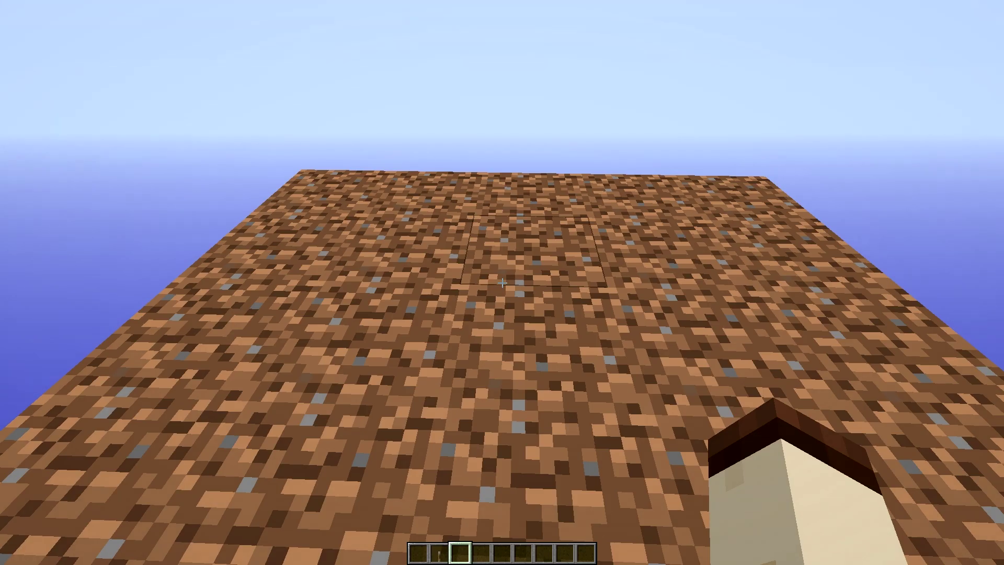
key(2)
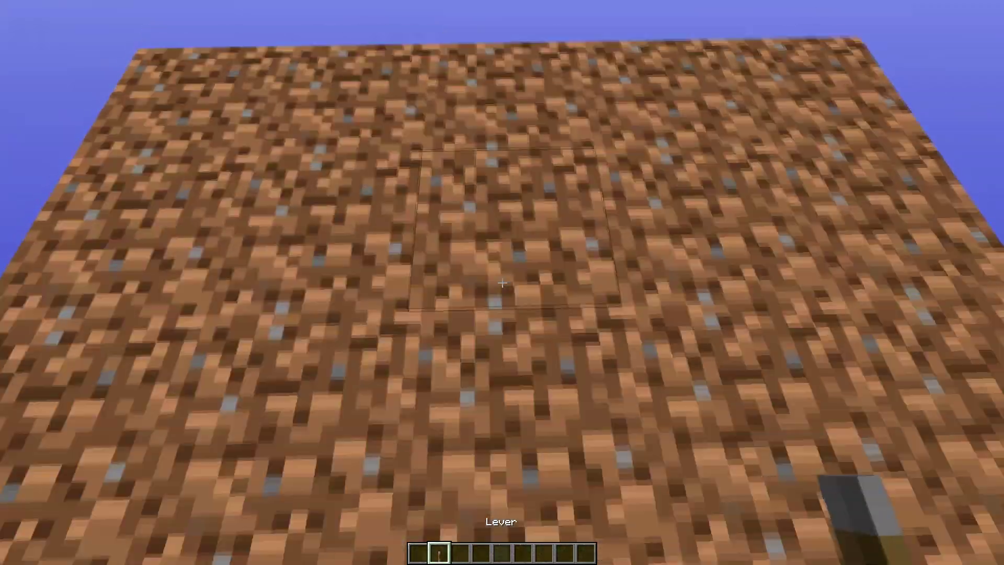
right_click(501, 283)
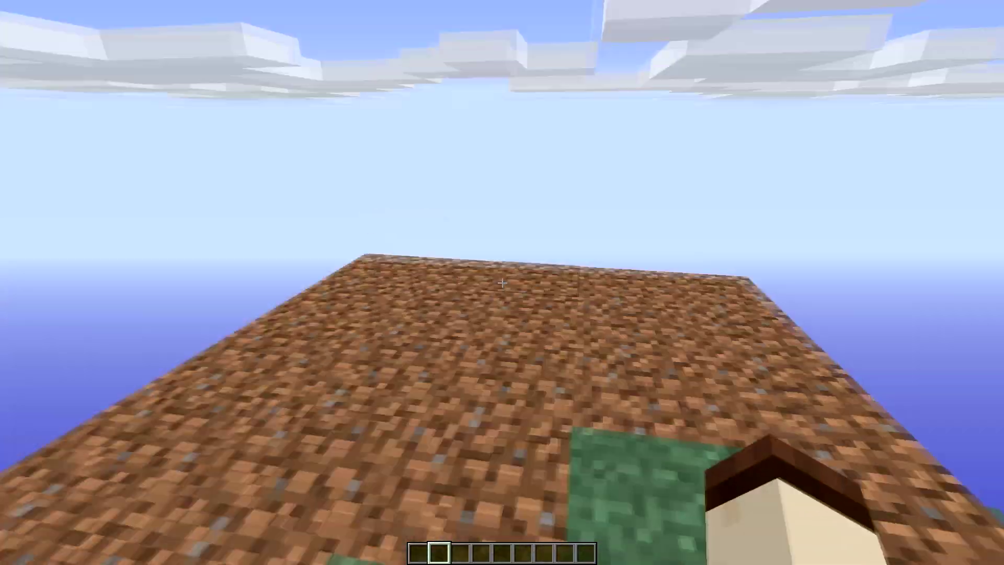
Step: Put a Spruce Fancy Workbench from the BiblioCraft items into hotbar slot 5 and place two workbenches on the dirt platform
key(e)
click(593, 168)
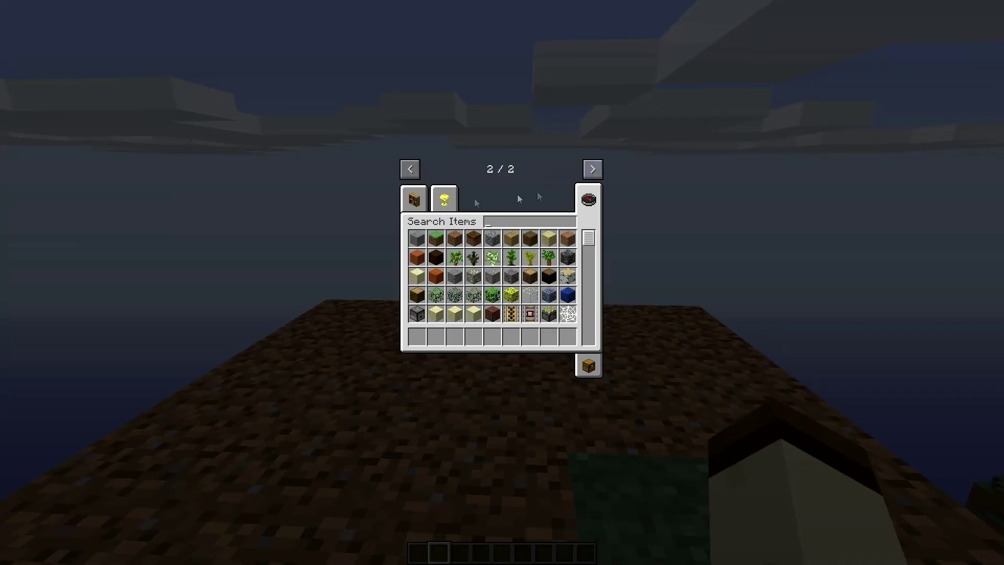
click(426, 199)
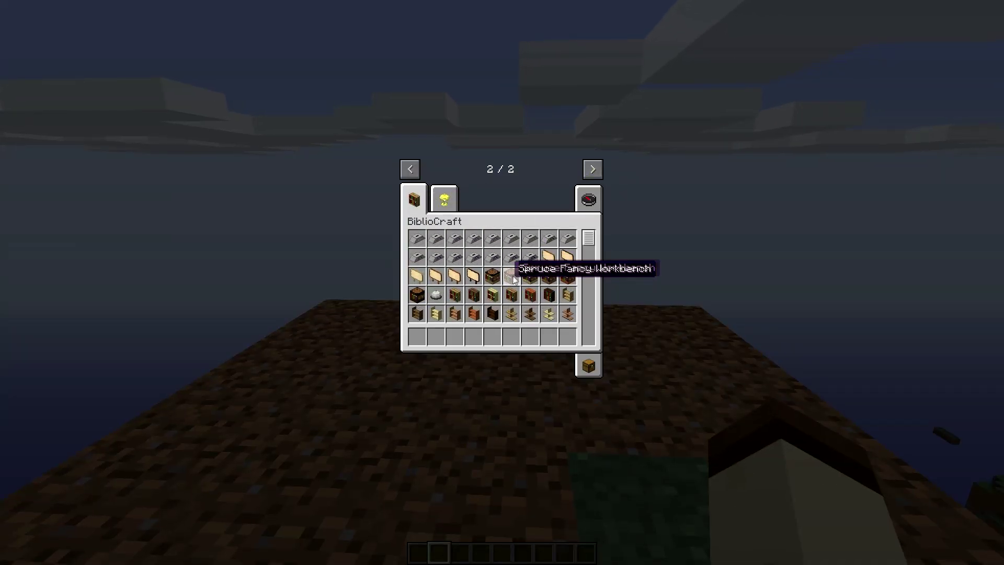
key(5)
key(e)
key(5)
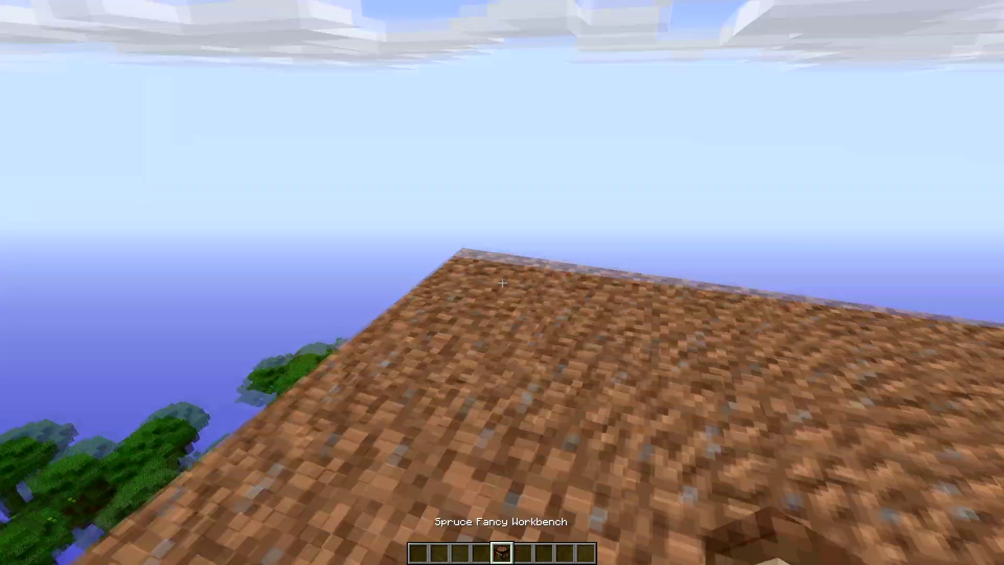
right_click(502, 282)
click(501, 282)
Step: Take a Spruce Shelf from the BiblioCraft items and stack two shelves on the inner side of each workbench
key(e)
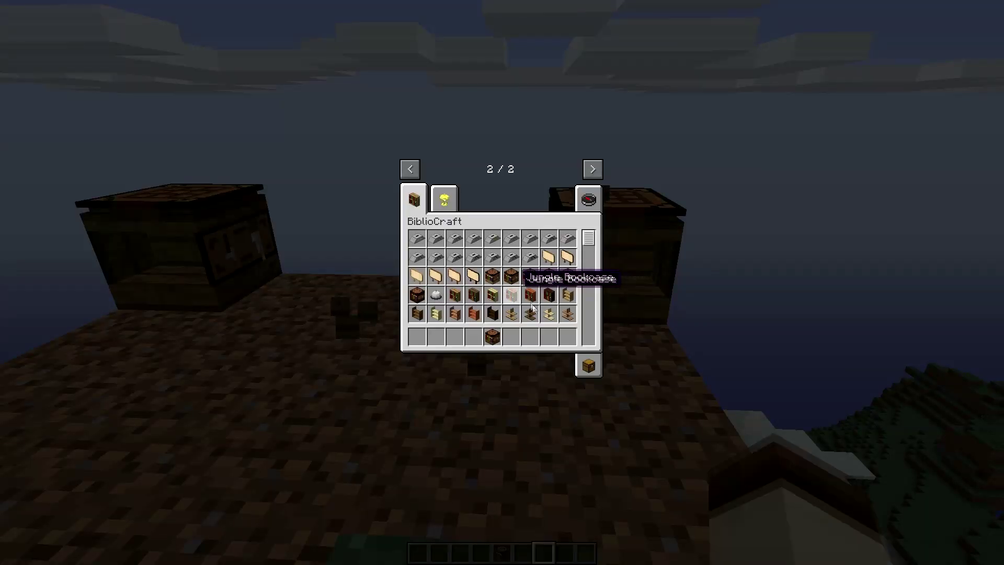
click(534, 328)
key(e)
right_click(501, 282)
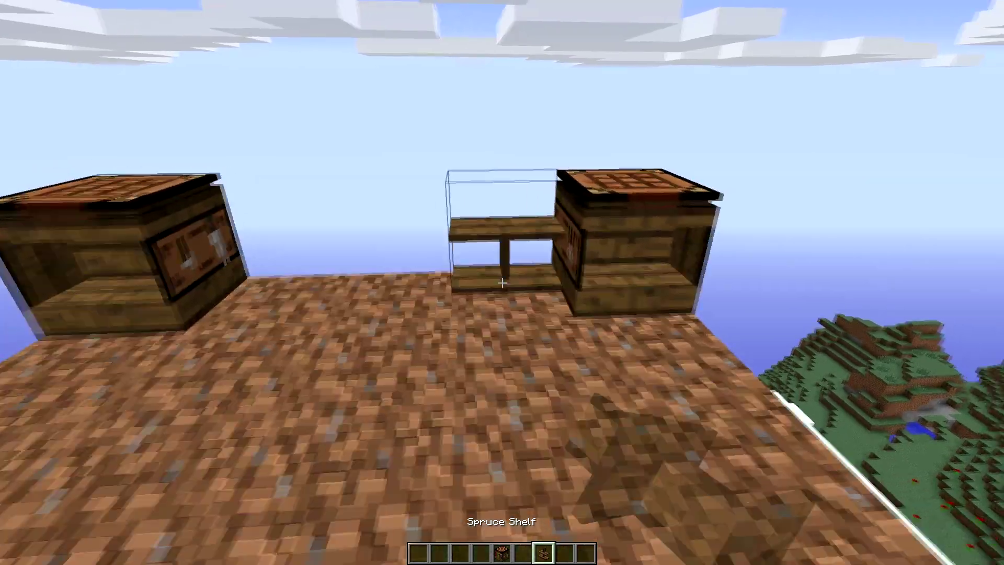
right_click(502, 282)
right_click(502, 282)
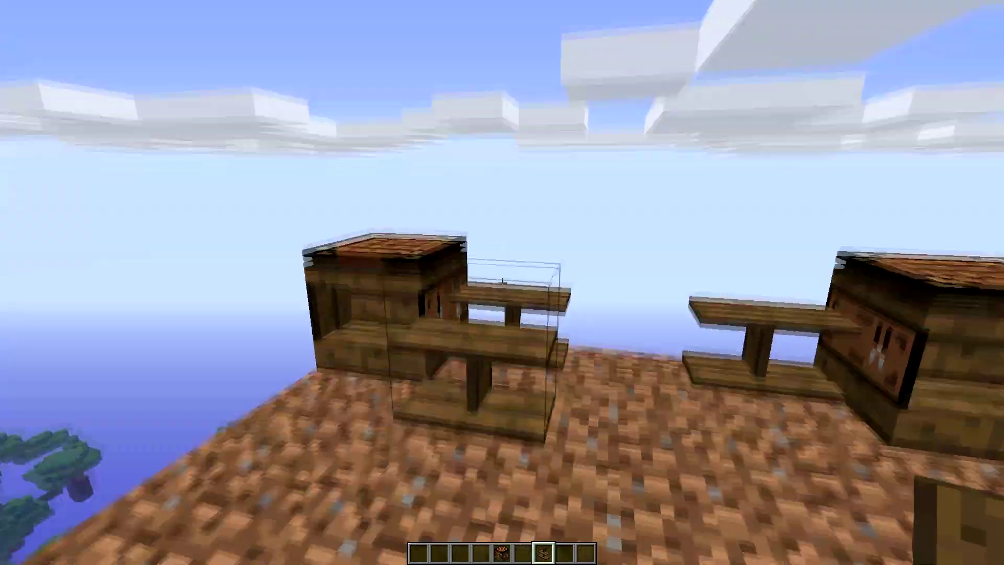
click(502, 282)
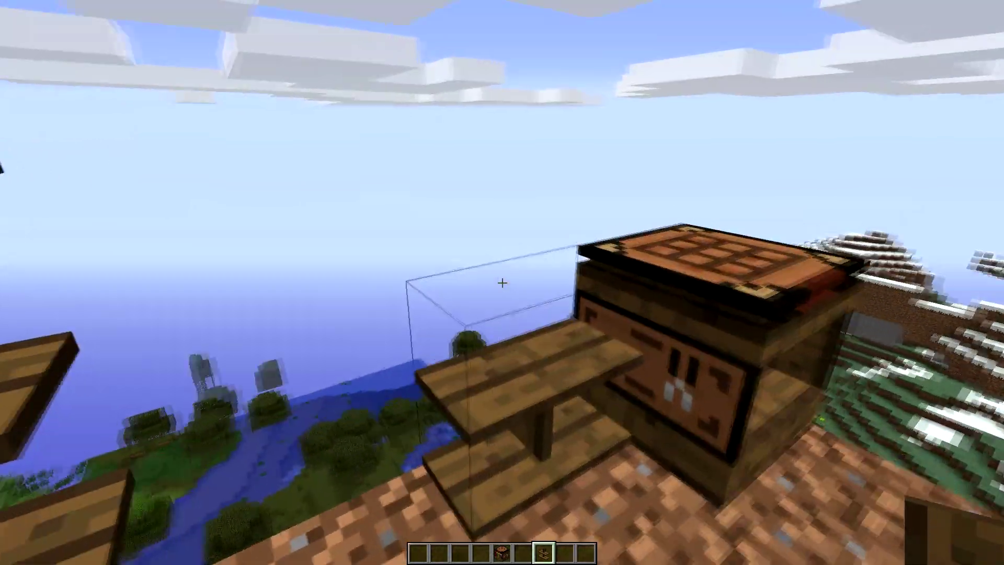
right_click(501, 282)
Step: Put a Dark Oak Table from the BiblioCraft items into hotbar slot 5 and place it between the two shelf stacks
key(8)
key(e)
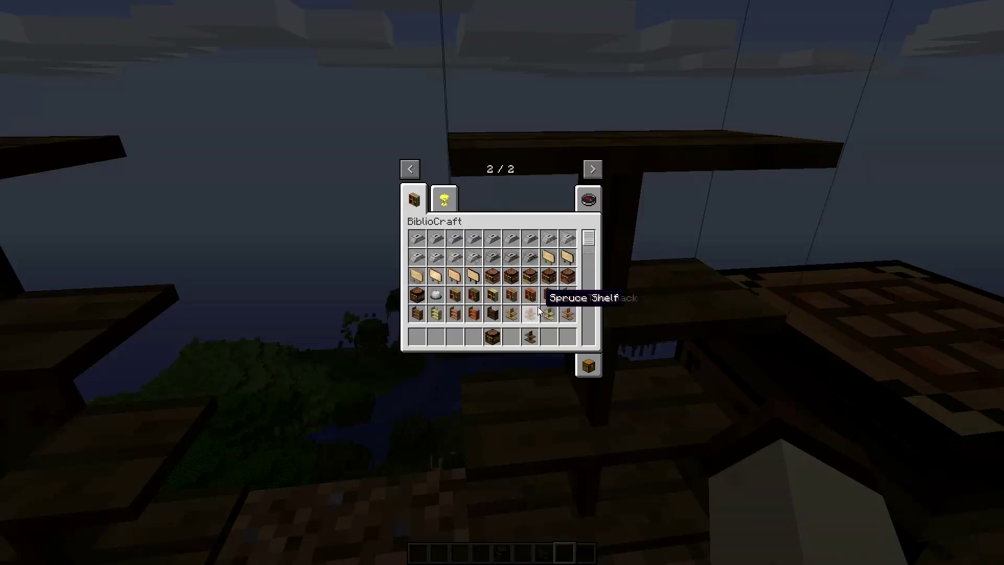
scroll(533, 305, down, 2)
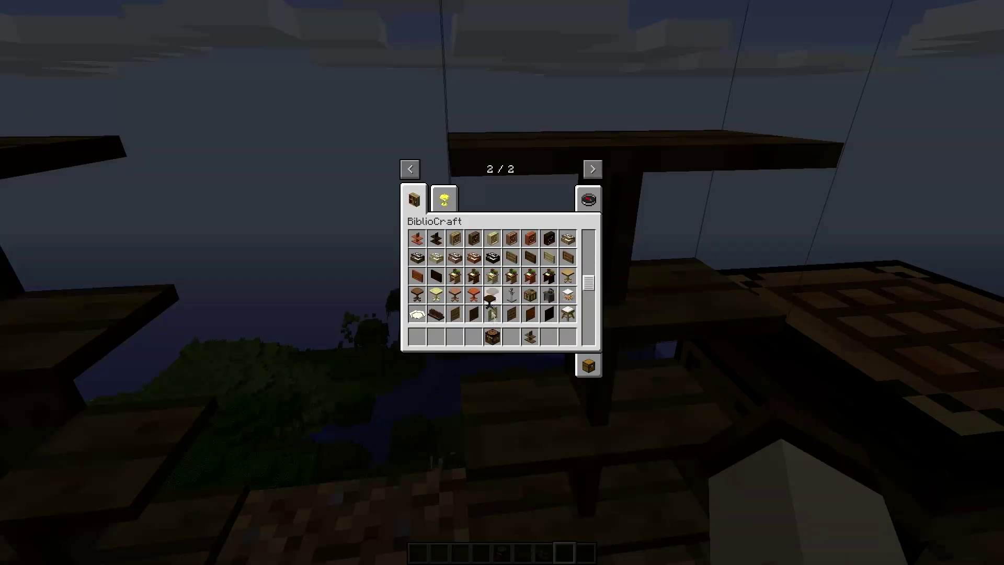
key(e)
key(5)
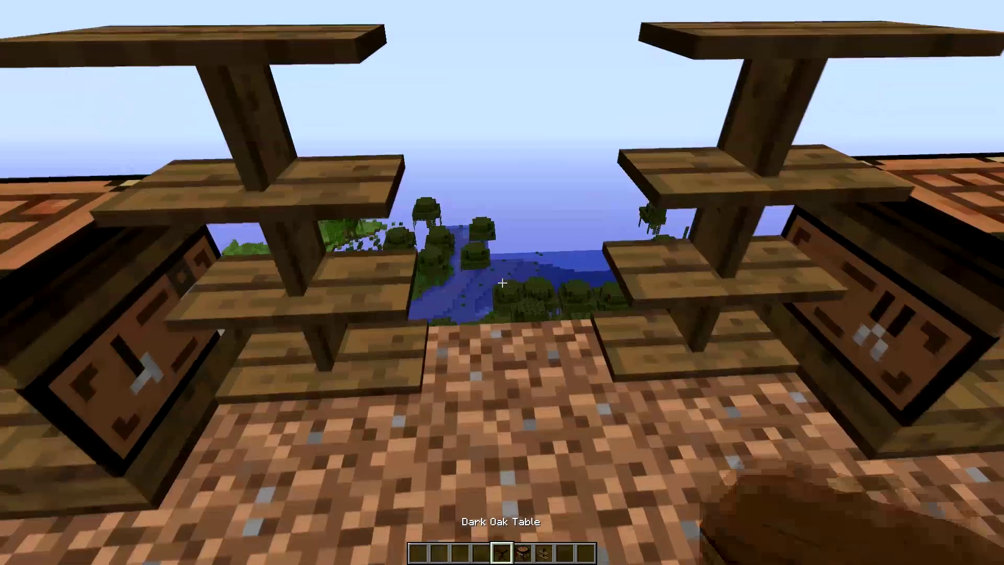
right_click(502, 283)
Step: Take an Oak Seat from the BiblioCraft items, place it in front of the table, and sit on it
key(6)
key(e)
scroll(564, 306, down, 5)
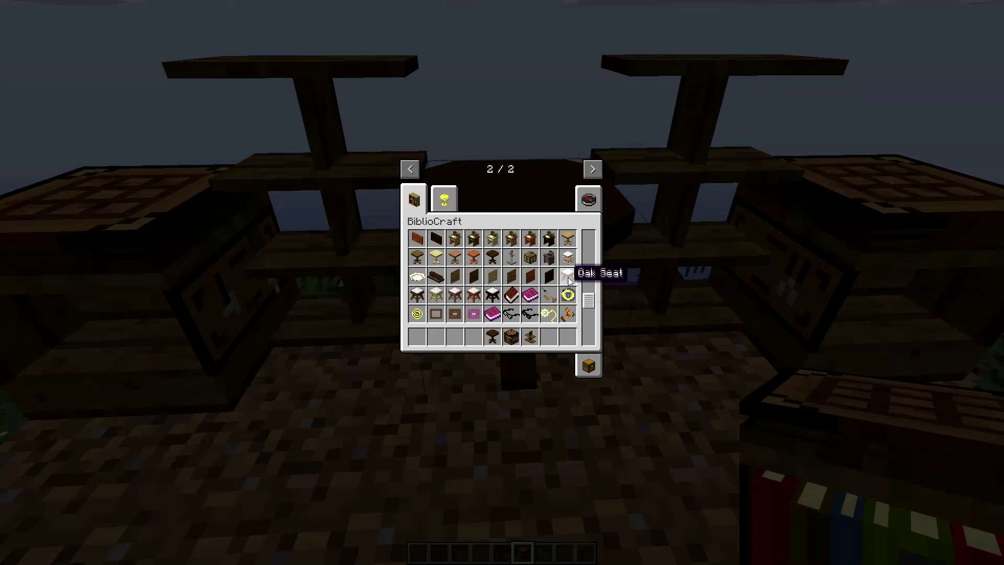
key(e)
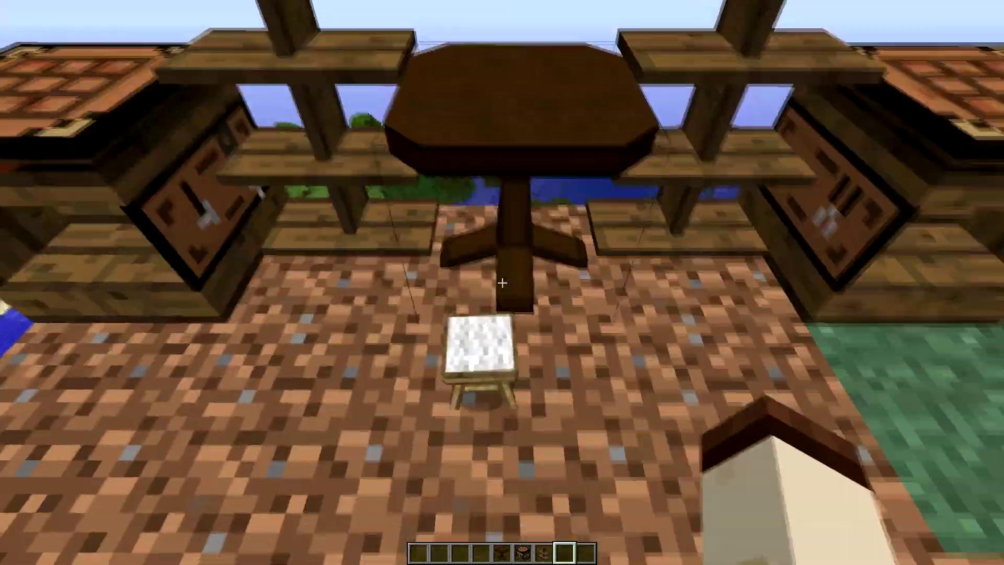
click(502, 283)
key(1)
right_click(502, 283)
key(2)
right_click(502, 282)
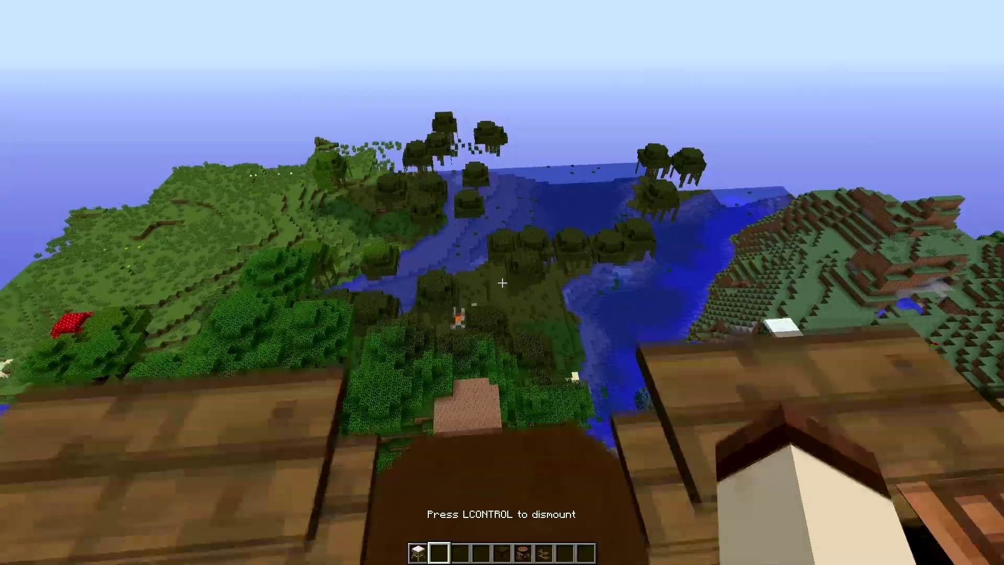
Step: Put an Oak Case from the BiblioCraft items into hotbar slot 8, place it on the dirt platform beside the workbench, and open its door
key(e)
scroll(518, 285, down, 6)
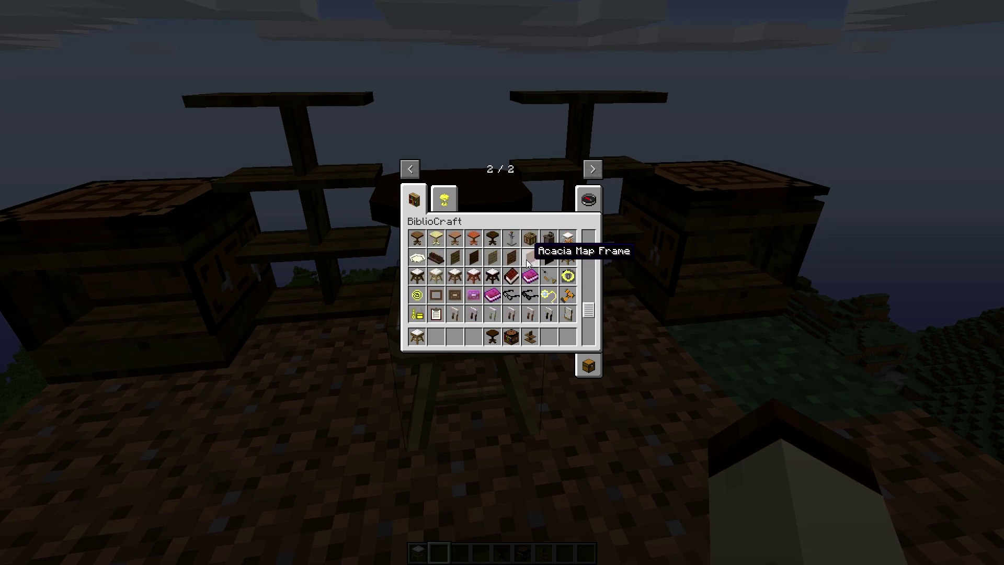
scroll(522, 283, down, 3)
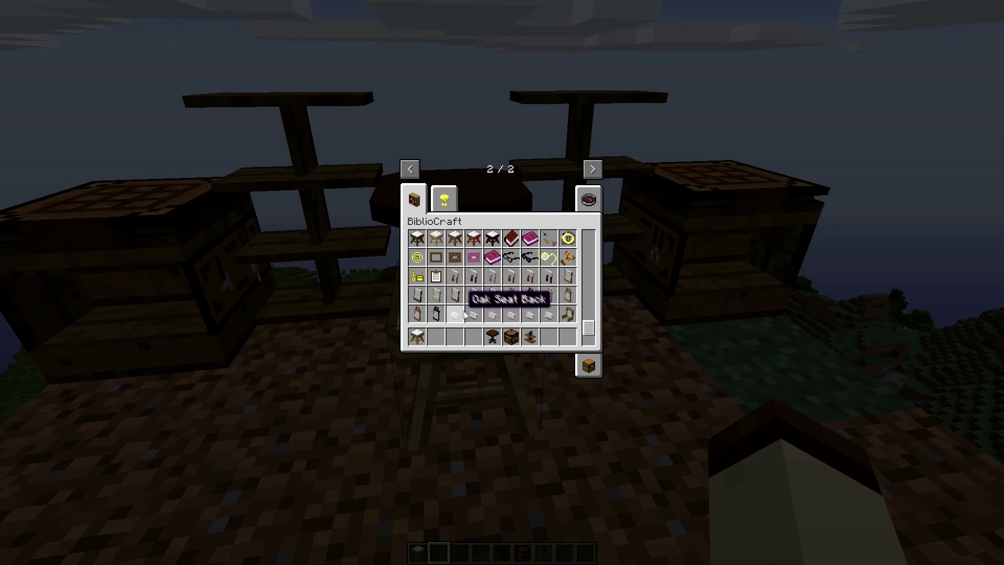
scroll(494, 302, up, 4)
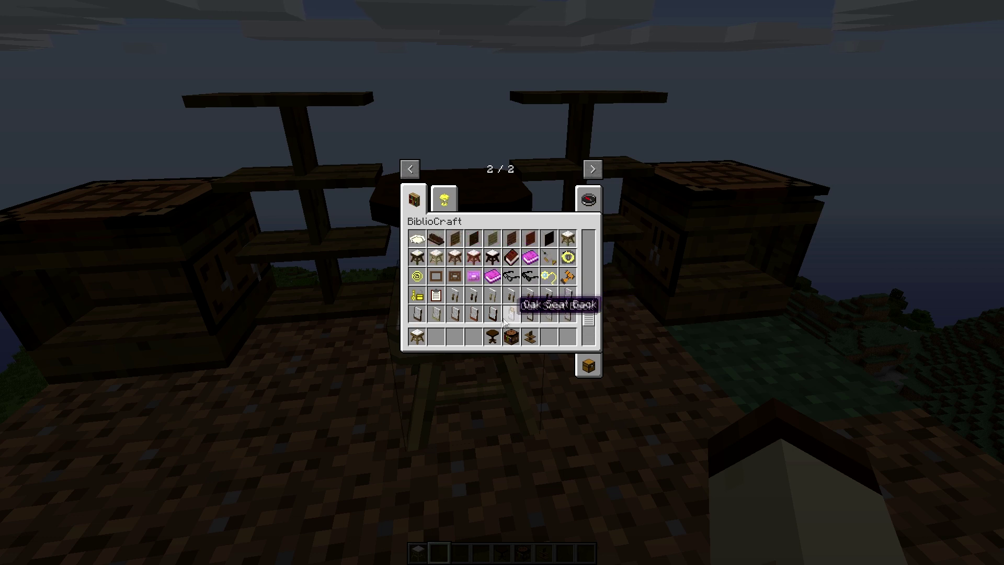
scroll(561, 300, up, 3)
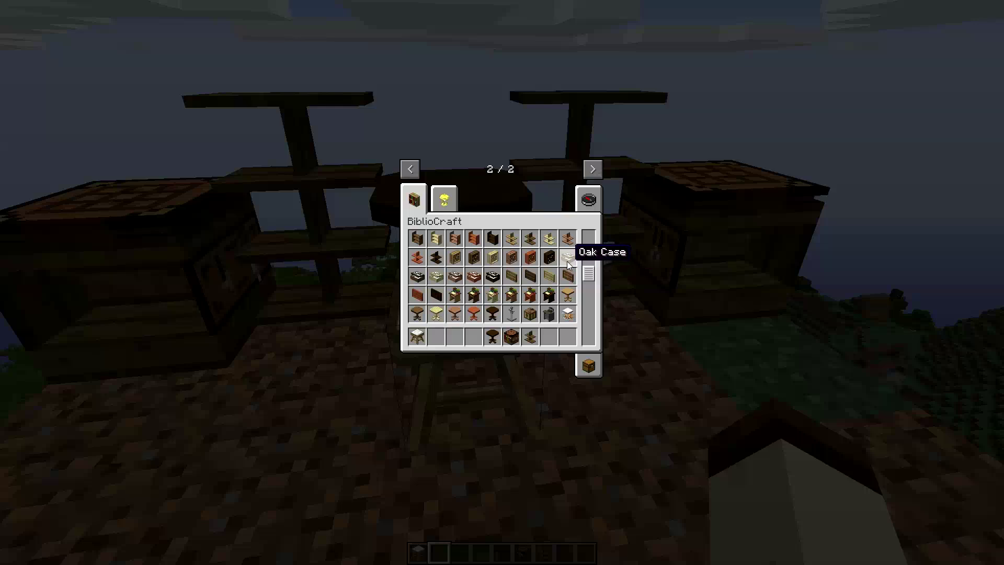
key(8)
key(e)
key(8)
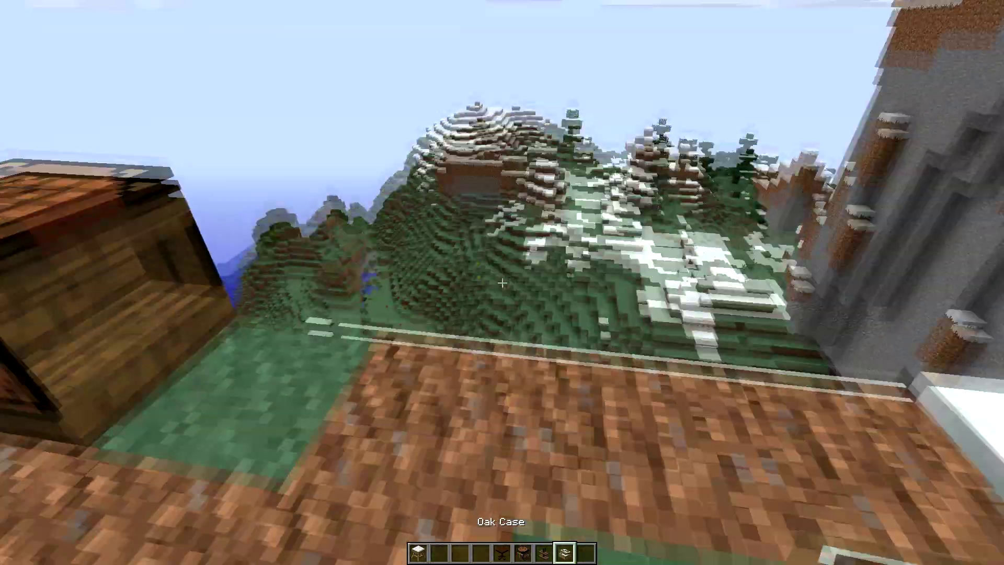
right_click(502, 283)
key(9)
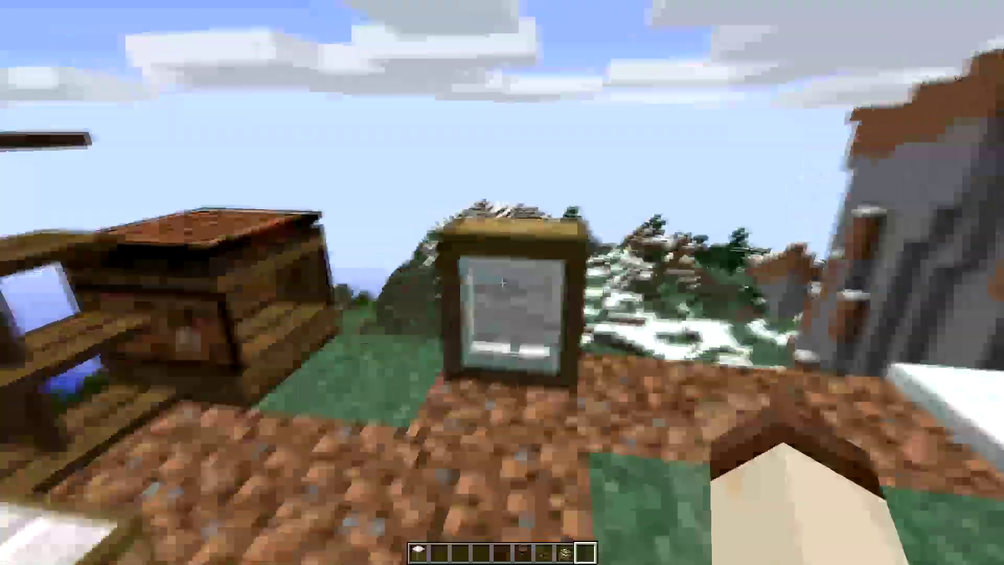
right_click(501, 282)
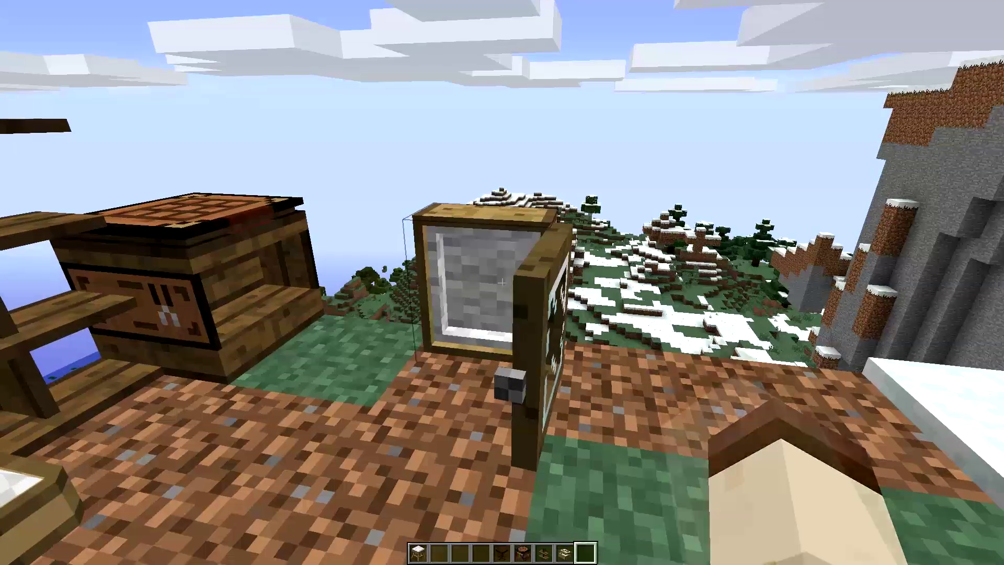
Step: Try to put a shelf into the Oak Case, and break the shelf placed in front of it
right_click(502, 282)
right_click(501, 283)
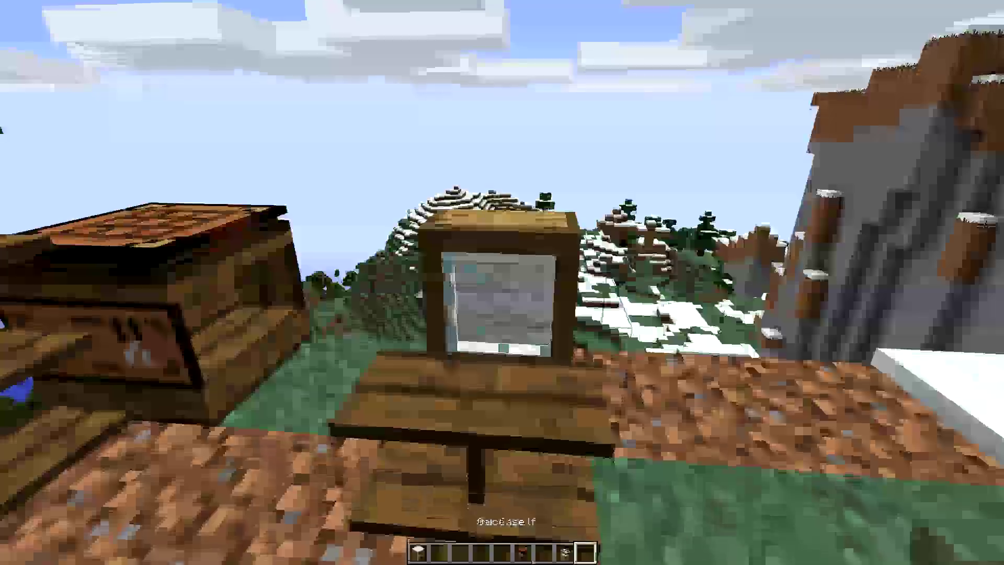
right_click(501, 283)
key(Escape)
click(502, 282)
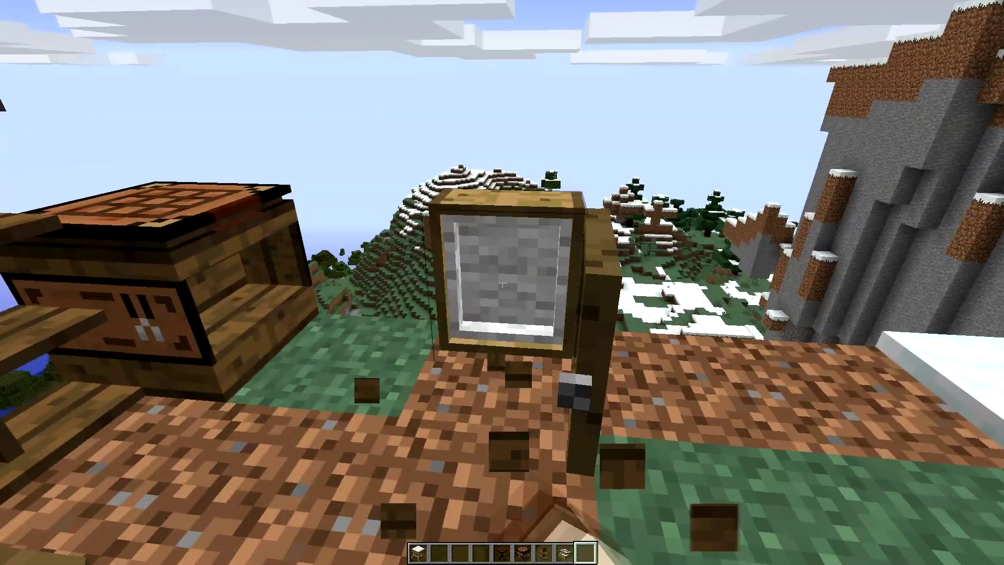
Step: Display the shelf from hotbar slot 7 inside the open Oak Case and close its glass door
key(7)
right_click(502, 282)
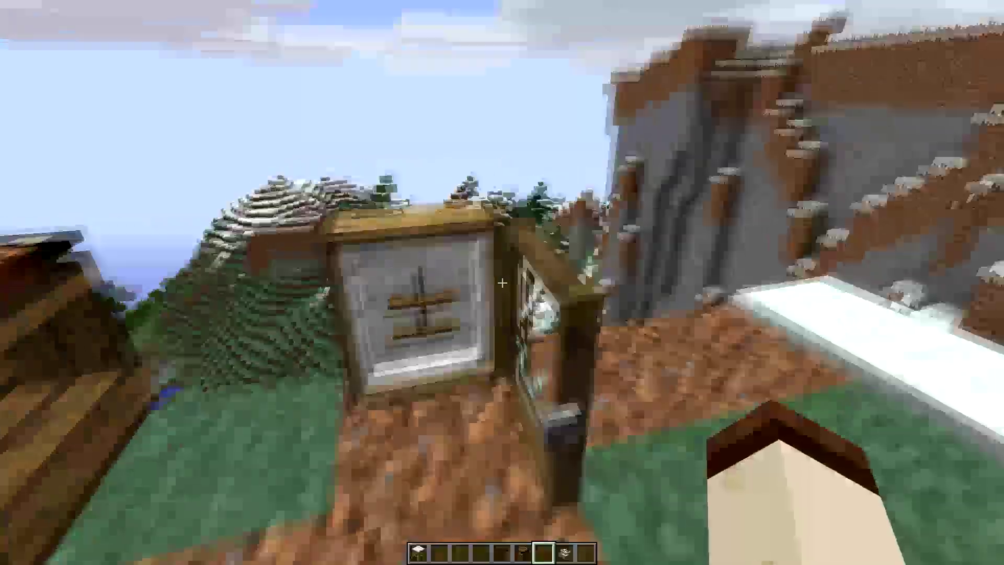
right_click(502, 283)
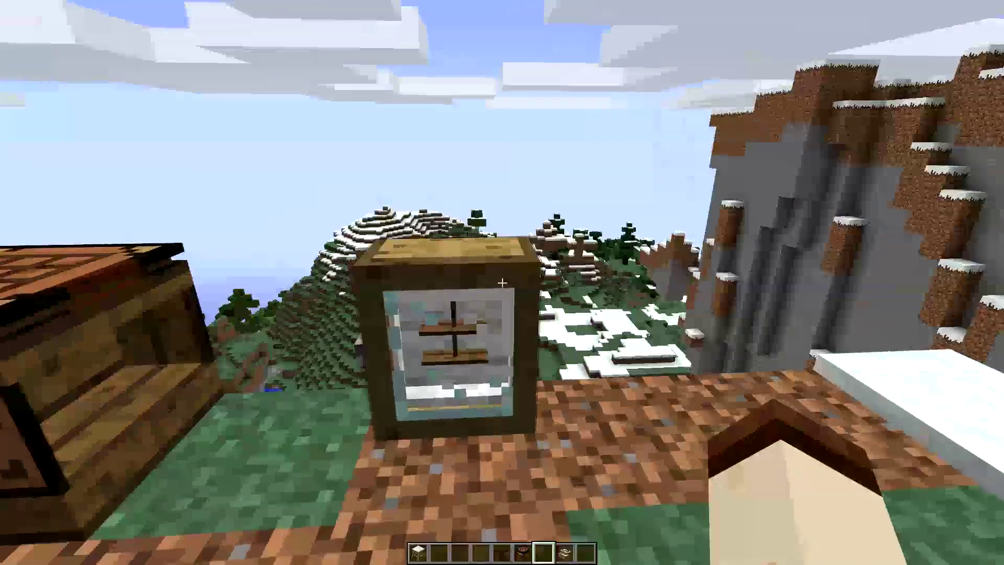
Step: Fly away from the dirt platform and switch to the front-facing third-person view of the character
key(s)
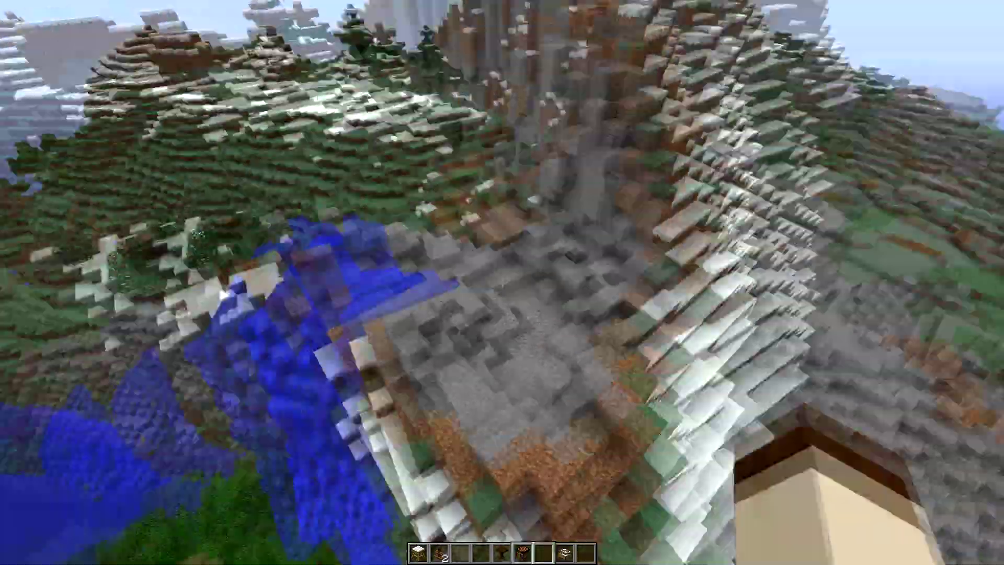
middle_click(502, 283)
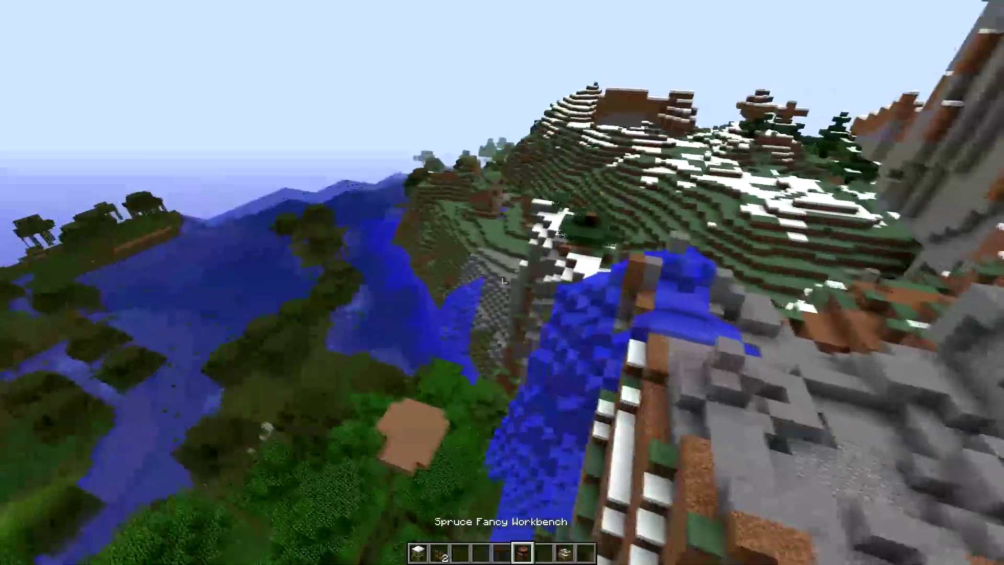
key(F5)
key(F5)
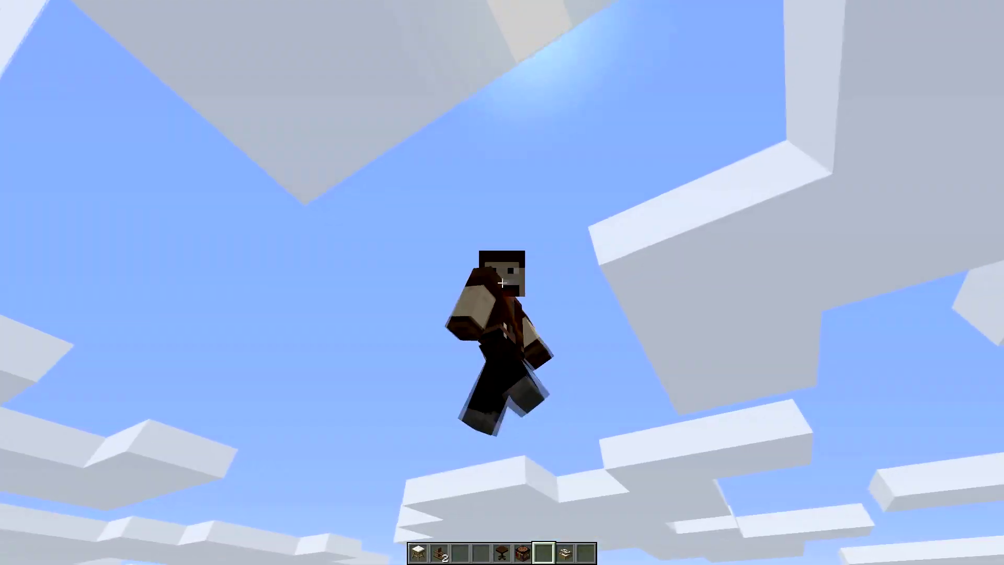